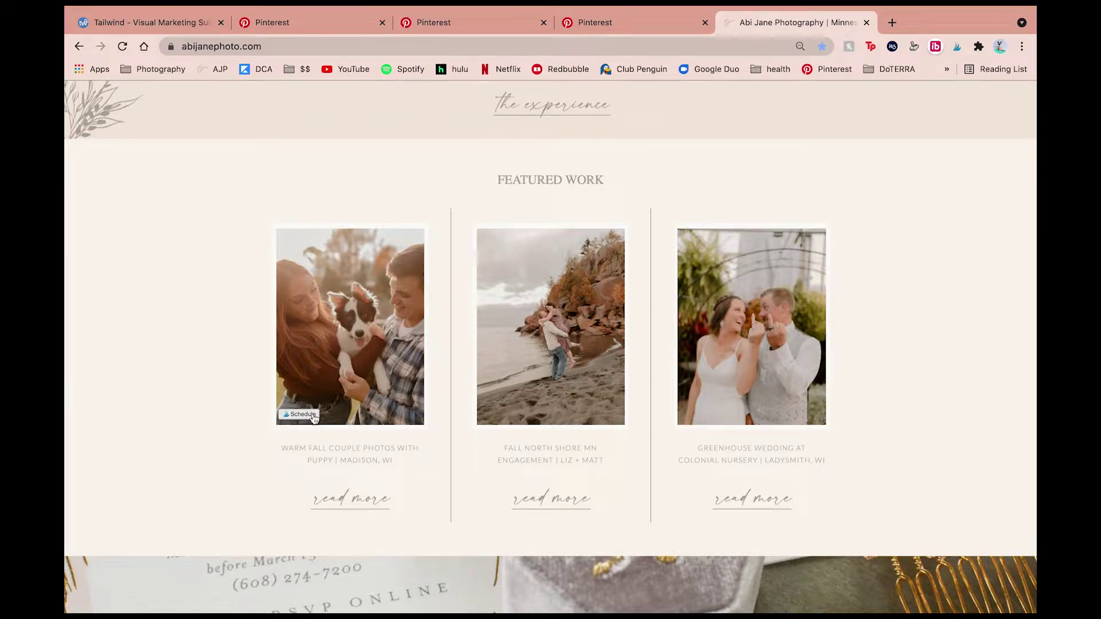
Open the Golden Hour Couples Session post from the photography site's blog.
{"action": "scroll", "coordinate": [250, 324], "scroll_direction": "down", "scroll_amount": 6}
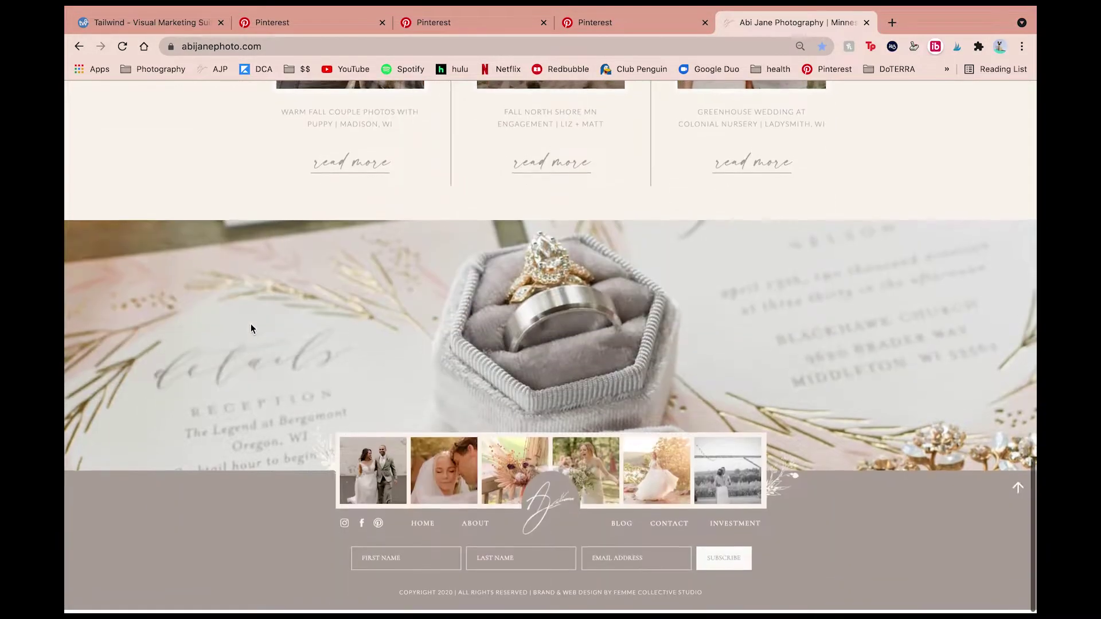
{"action": "scroll", "coordinate": [317, 383], "scroll_direction": "up", "scroll_amount": 4}
{"action": "scroll", "coordinate": [318, 384], "scroll_direction": "up", "scroll_amount": 18}
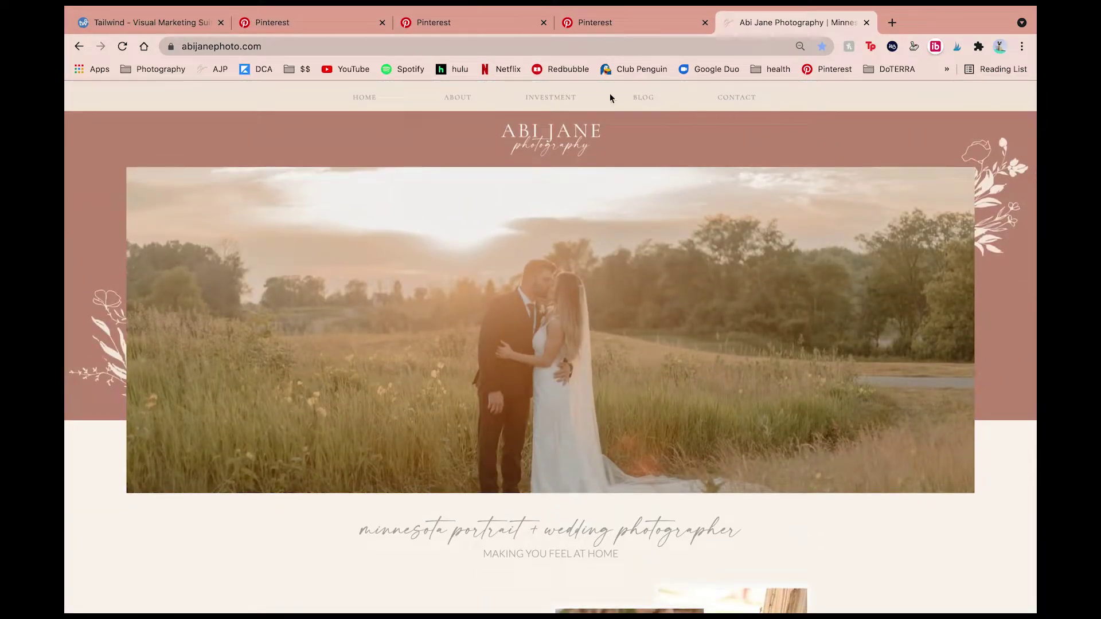
{"action": "left_click", "coordinate": [656, 99]}
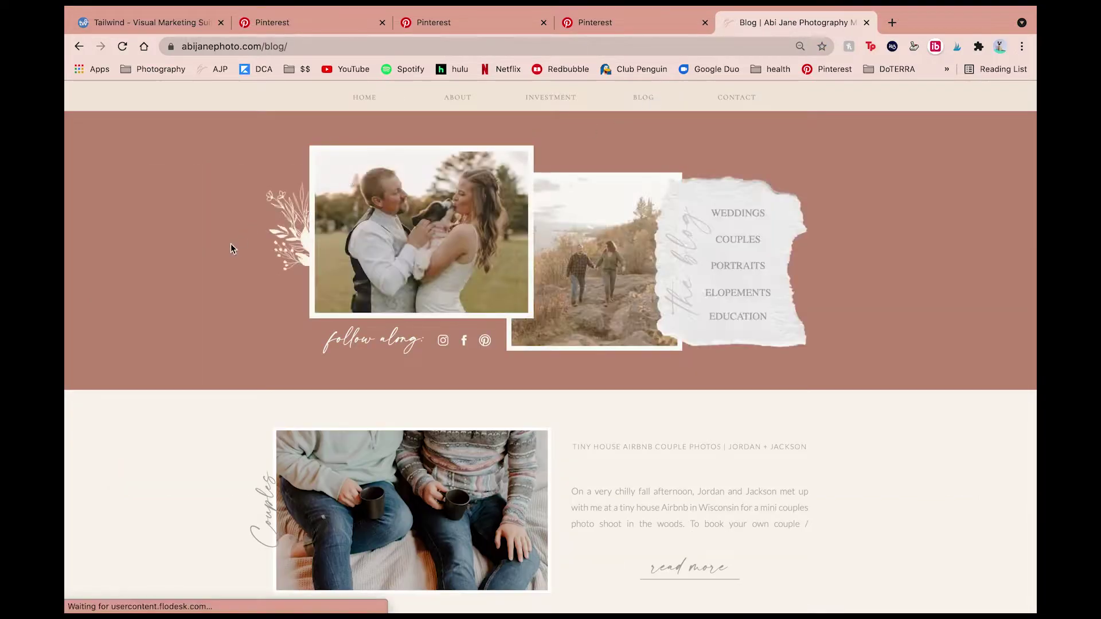
{"action": "scroll", "coordinate": [231, 248], "scroll_direction": "down", "scroll_amount": 15}
{"action": "scroll", "coordinate": [231, 247], "scroll_direction": "down", "scroll_amount": 5}
{"action": "left_click", "coordinate": [468, 311]}
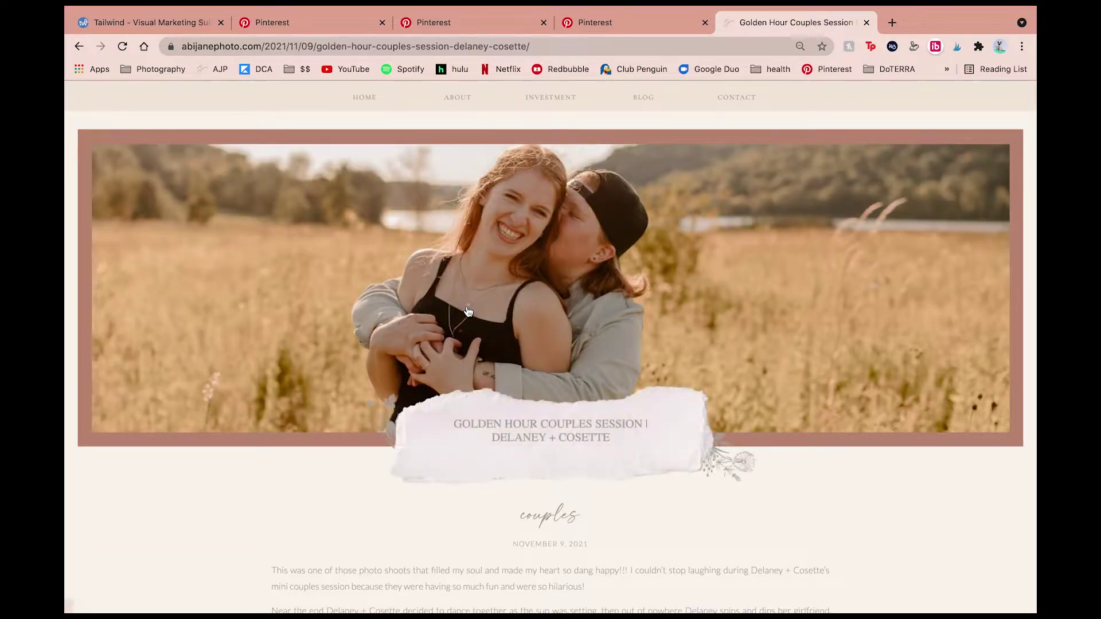
Look through the photos in the blog post with the page zoom reduced to 50%.
{"action": "scroll", "coordinate": [306, 323], "scroll_direction": "down", "scroll_amount": 10}
{"action": "scroll", "coordinate": [306, 323], "scroll_direction": "down", "scroll_amount": 15}
{"action": "scroll", "coordinate": [307, 326], "scroll_direction": "down", "scroll_amount": 15}
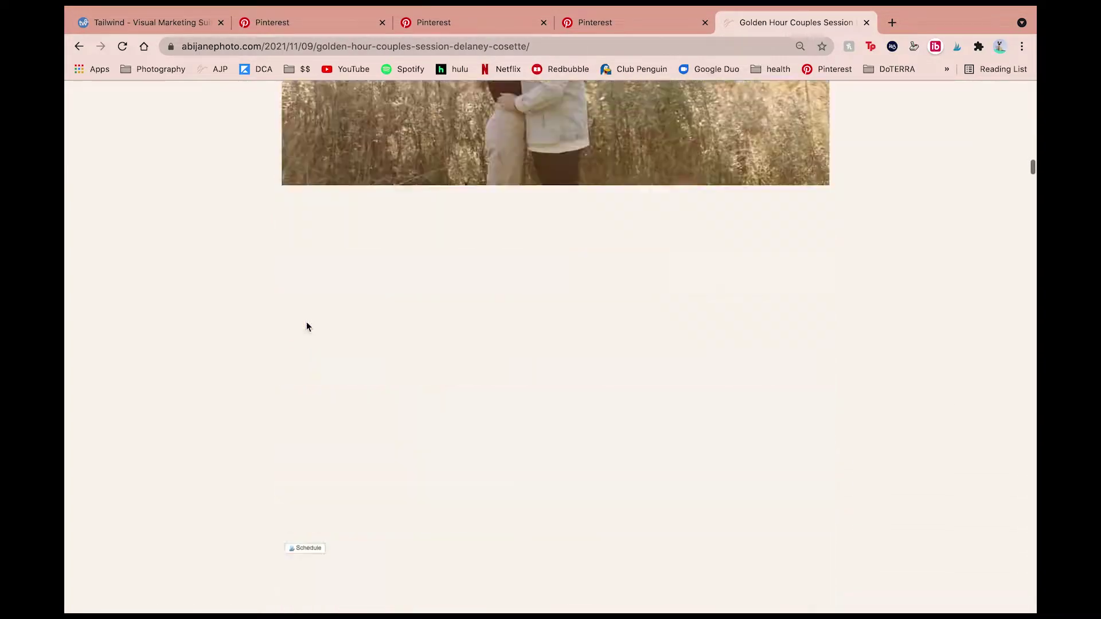
{"action": "key", "text": "ctrl+minus"}
{"action": "key", "text": "ctrl+minus"}
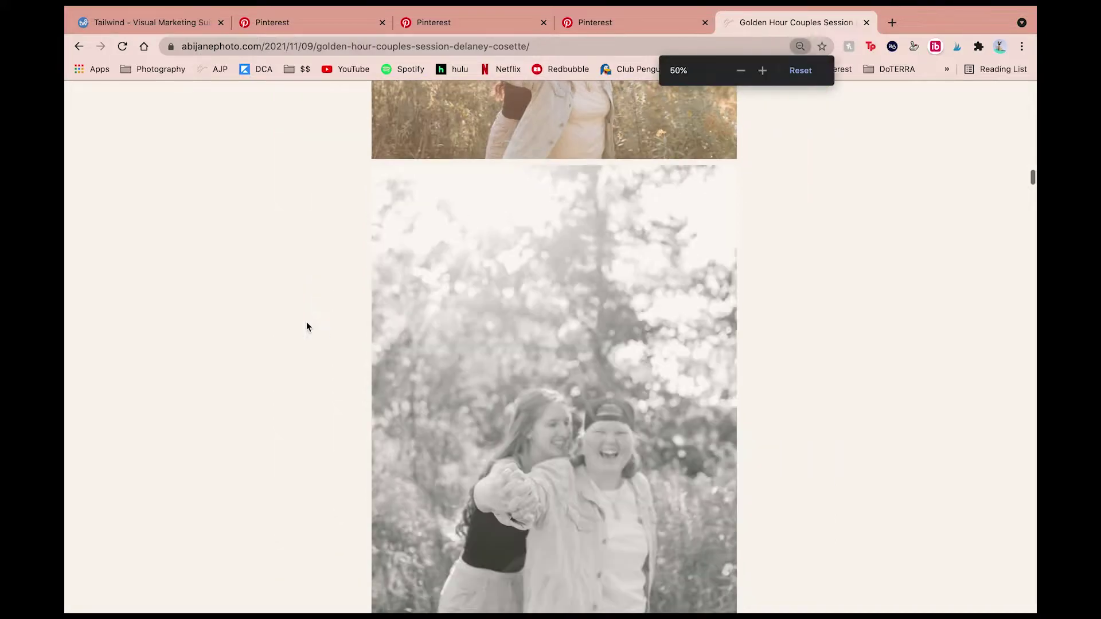
{"action": "scroll", "coordinate": [306, 327], "scroll_direction": "down", "scroll_amount": 10}
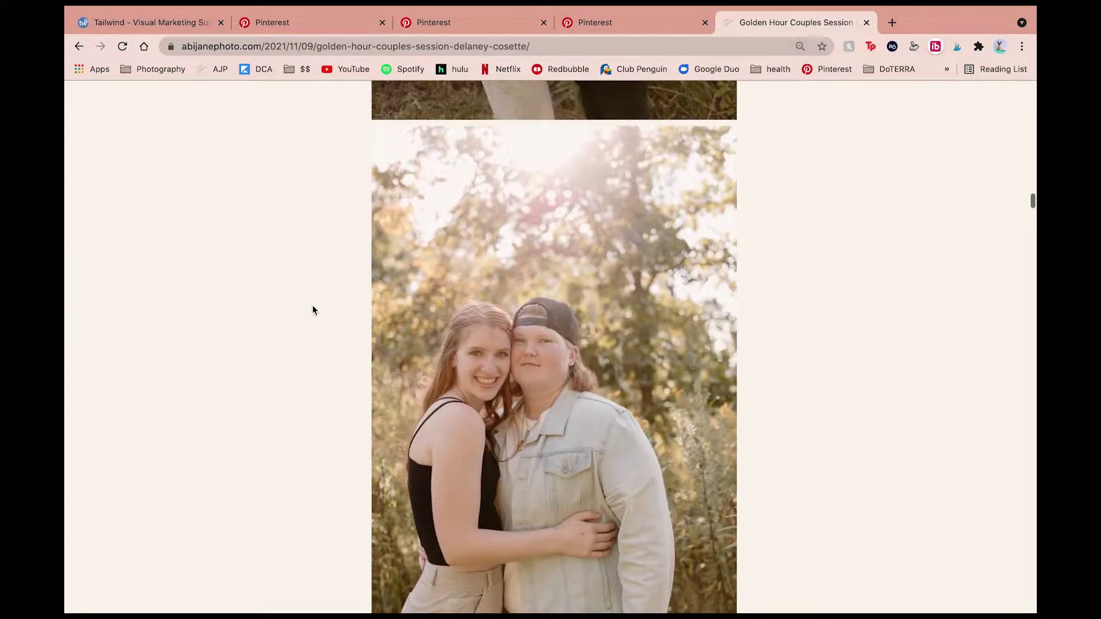
{"action": "scroll", "coordinate": [313, 310], "scroll_direction": "up", "scroll_amount": 5}
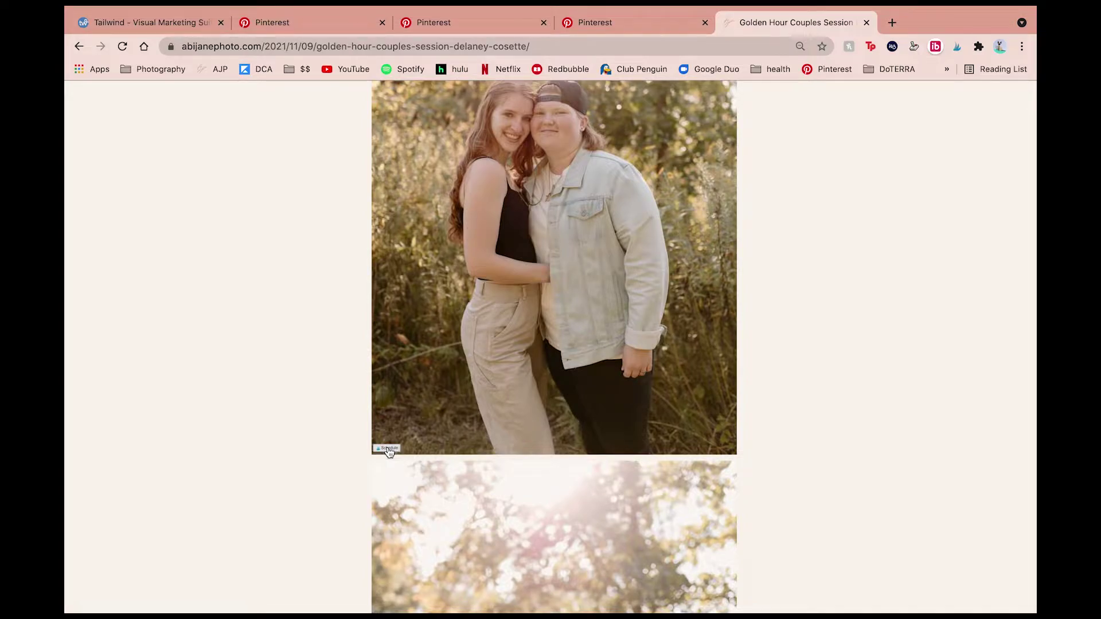
Open the Tailwind image picker for the post and select all 16 couple photos, leaving out the floral and torn-paper graphics.
{"action": "left_click", "coordinate": [958, 48]}
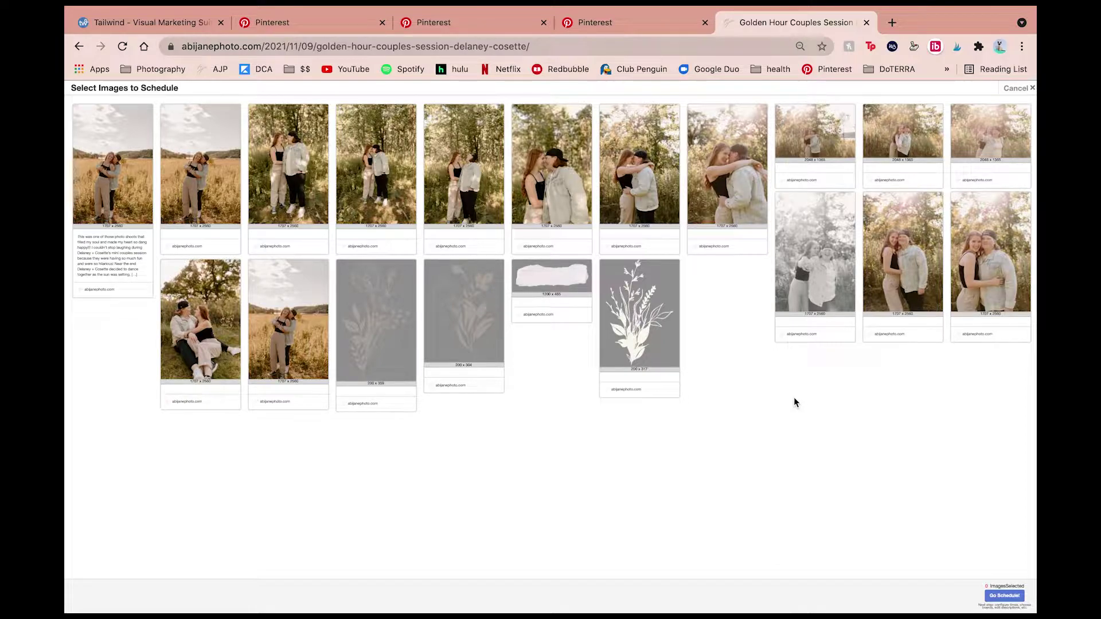
{"action": "left_click", "coordinate": [115, 146]}
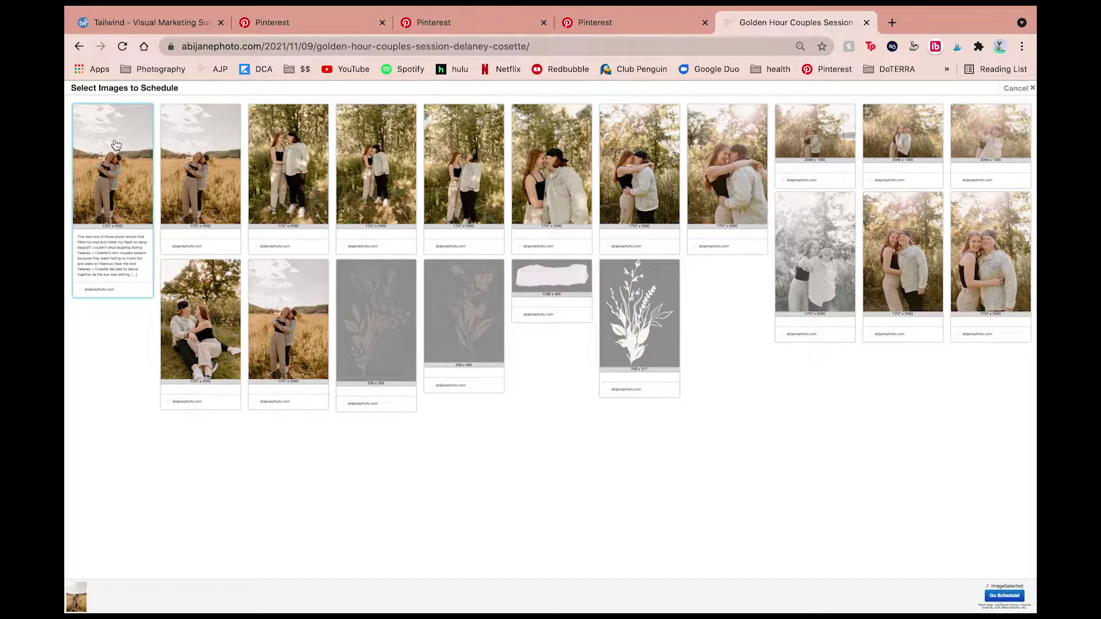
{"action": "left_click", "coordinate": [175, 144]}
{"action": "left_click", "coordinate": [281, 147]}
{"action": "left_click", "coordinate": [379, 150]}
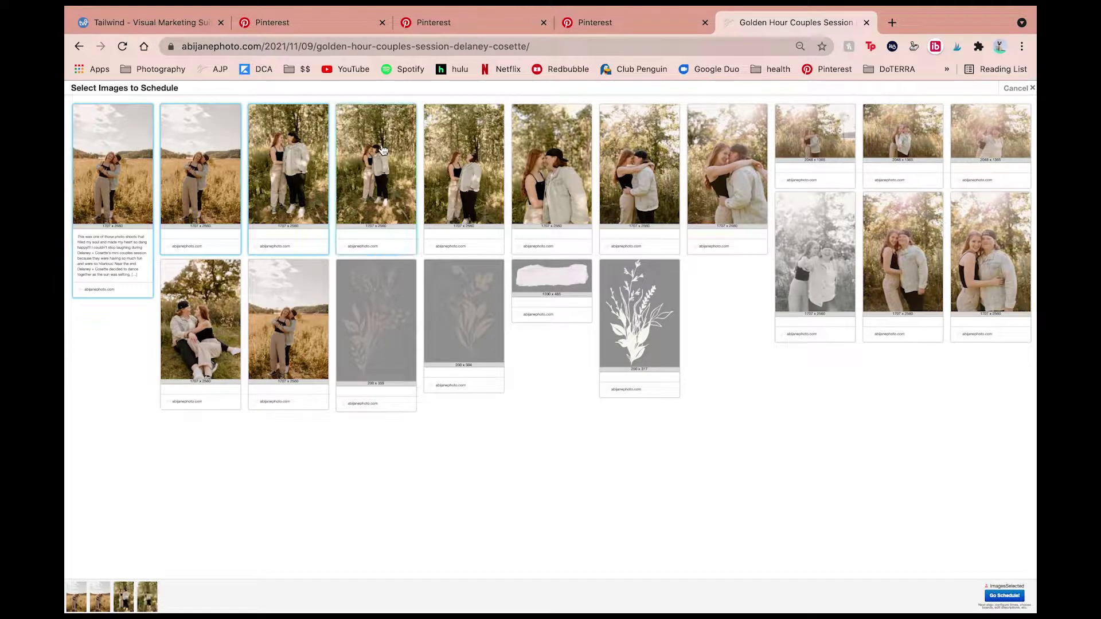
{"action": "left_click", "coordinate": [475, 159]}
{"action": "left_click", "coordinate": [571, 158]}
{"action": "left_click", "coordinate": [658, 161]}
{"action": "left_click", "coordinate": [709, 162]}
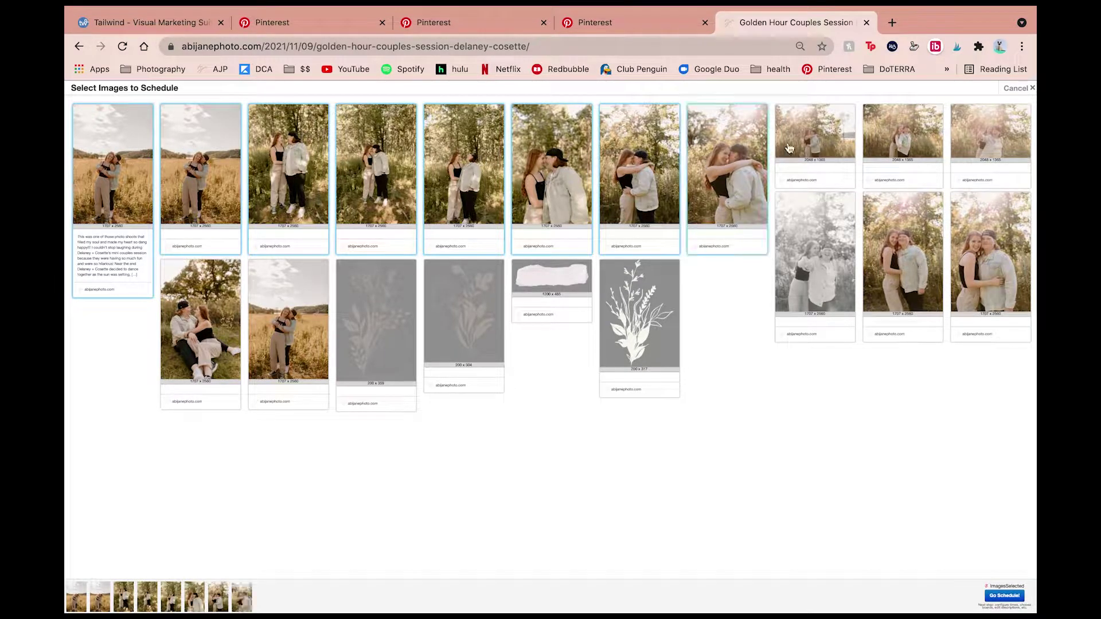
{"action": "left_click", "coordinate": [822, 144]}
{"action": "left_click", "coordinate": [899, 144]}
{"action": "left_click", "coordinate": [1018, 160]}
{"action": "left_click", "coordinate": [1001, 225]}
{"action": "left_click", "coordinate": [919, 247]}
{"action": "left_click", "coordinate": [838, 251]}
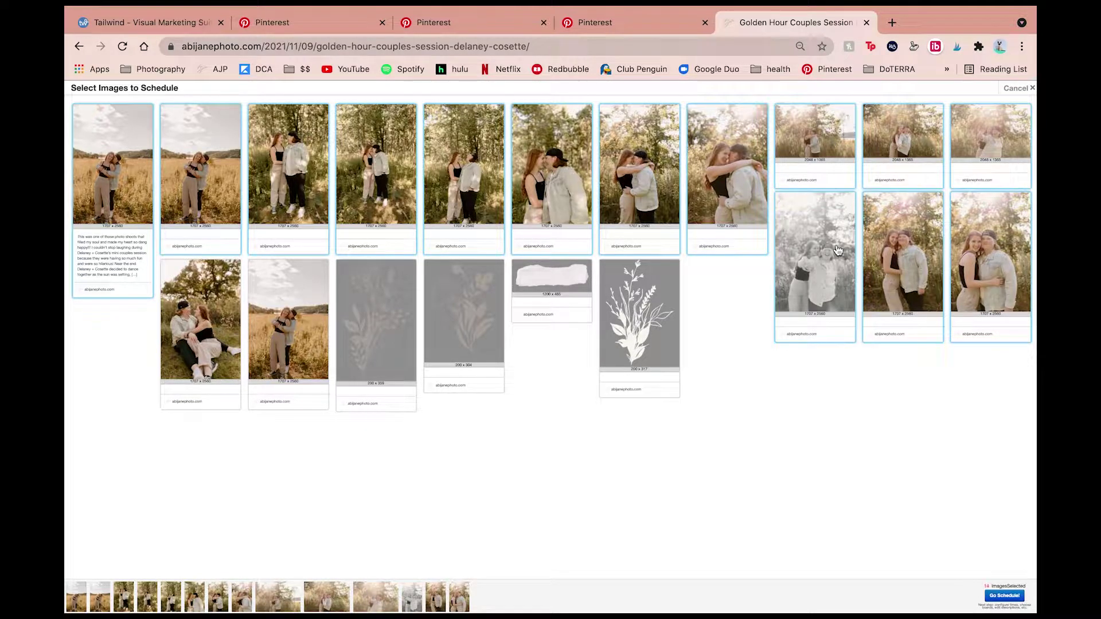
{"action": "left_click", "coordinate": [276, 306]}
{"action": "left_click", "coordinate": [206, 310]}
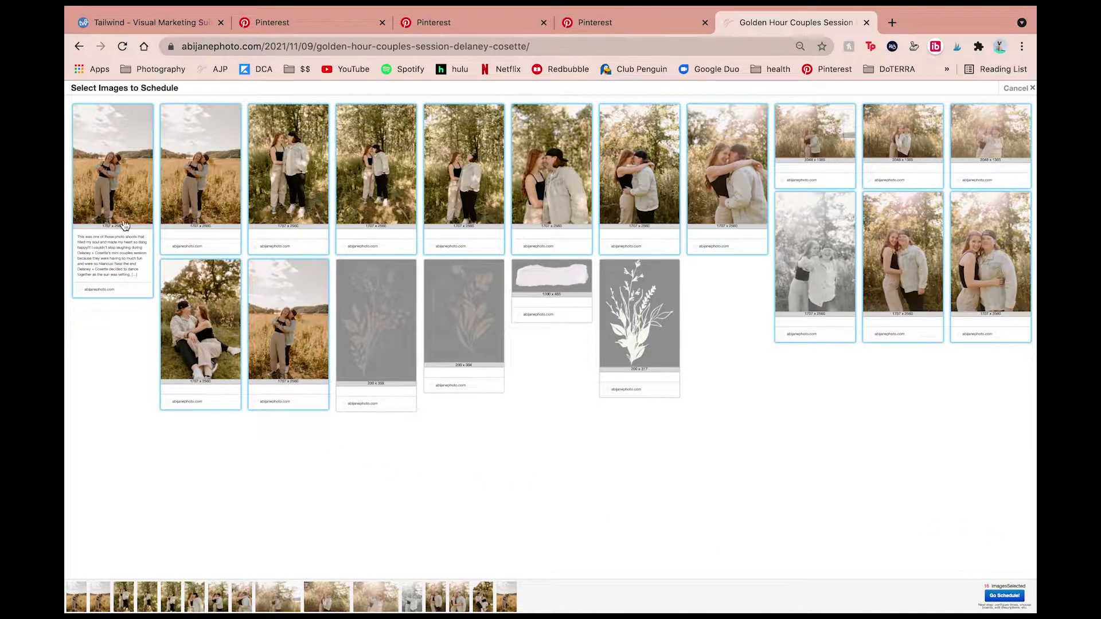
Reset the page zoom to 100% and send the selected images to Tailwind for scheduling.
{"action": "left_click", "coordinate": [800, 46]}
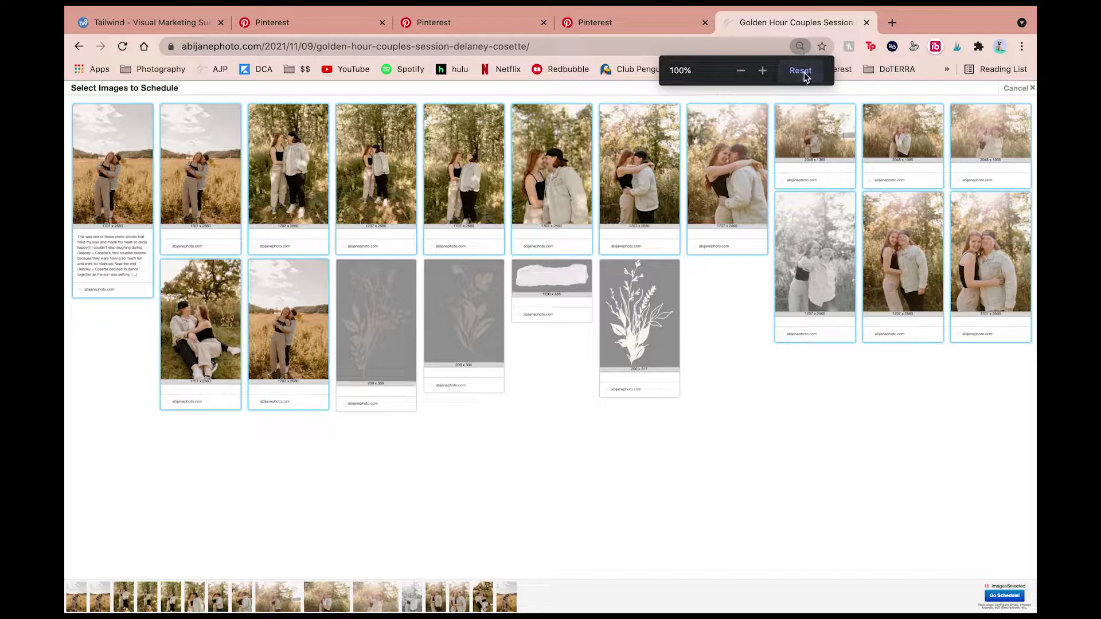
{"action": "left_click", "coordinate": [802, 71]}
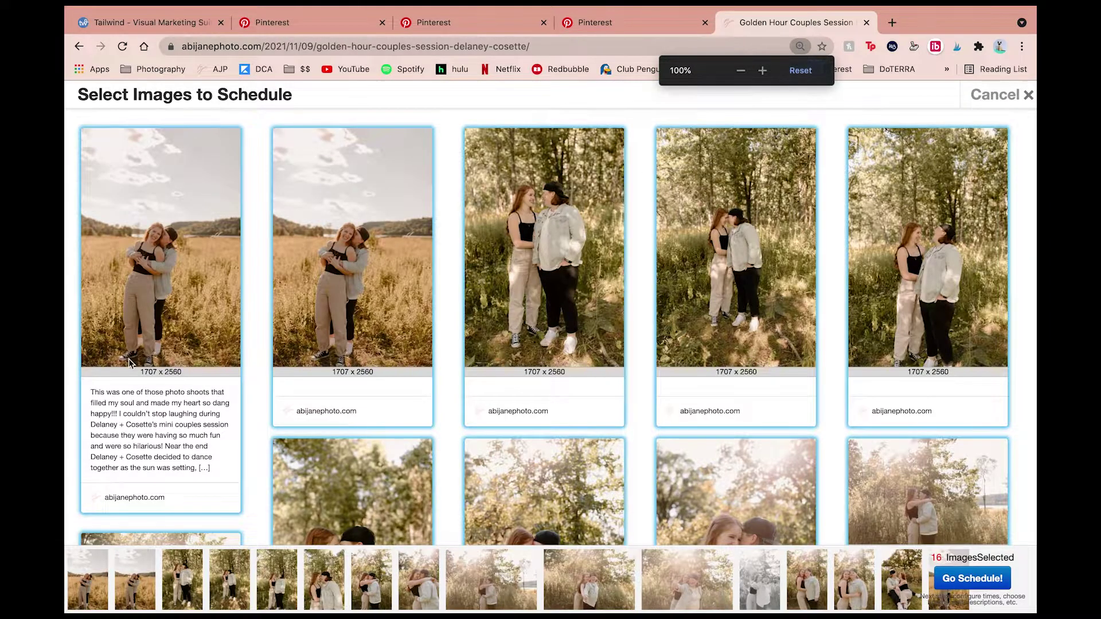
{"action": "scroll", "coordinate": [92, 380], "scroll_direction": "down", "scroll_amount": 1}
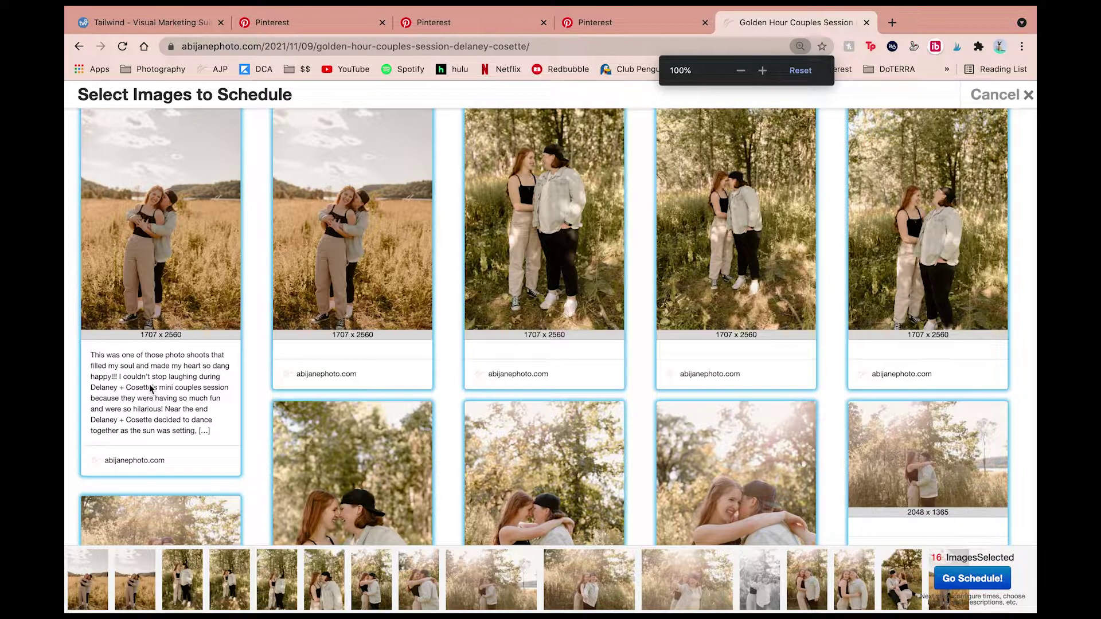
{"action": "scroll", "coordinate": [151, 389], "scroll_direction": "up", "scroll_amount": 1}
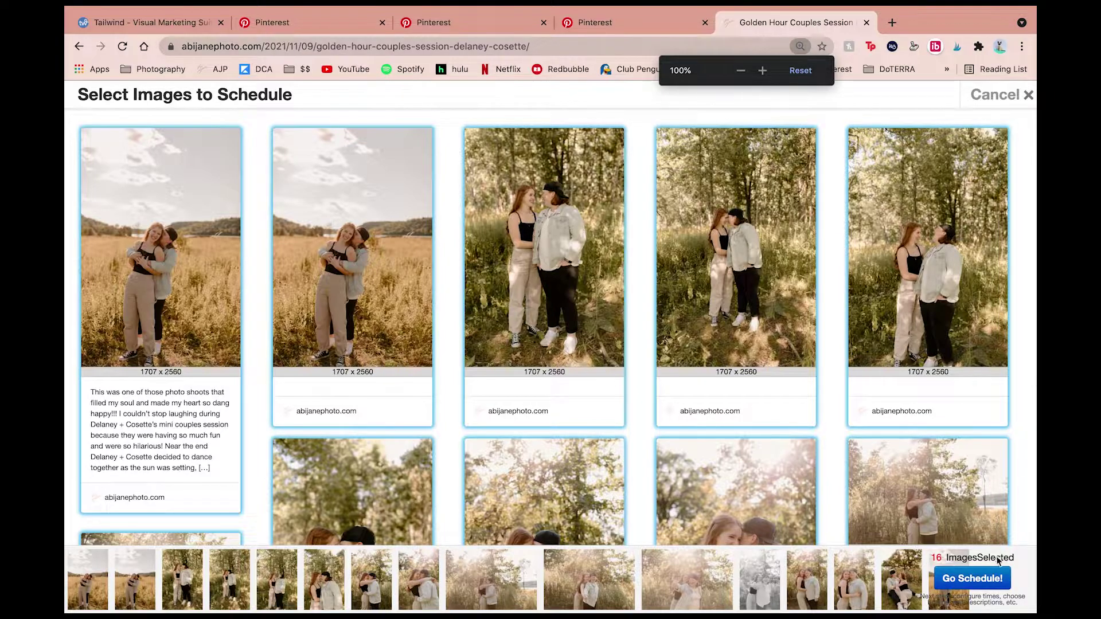
{"action": "left_click", "coordinate": [968, 580]}
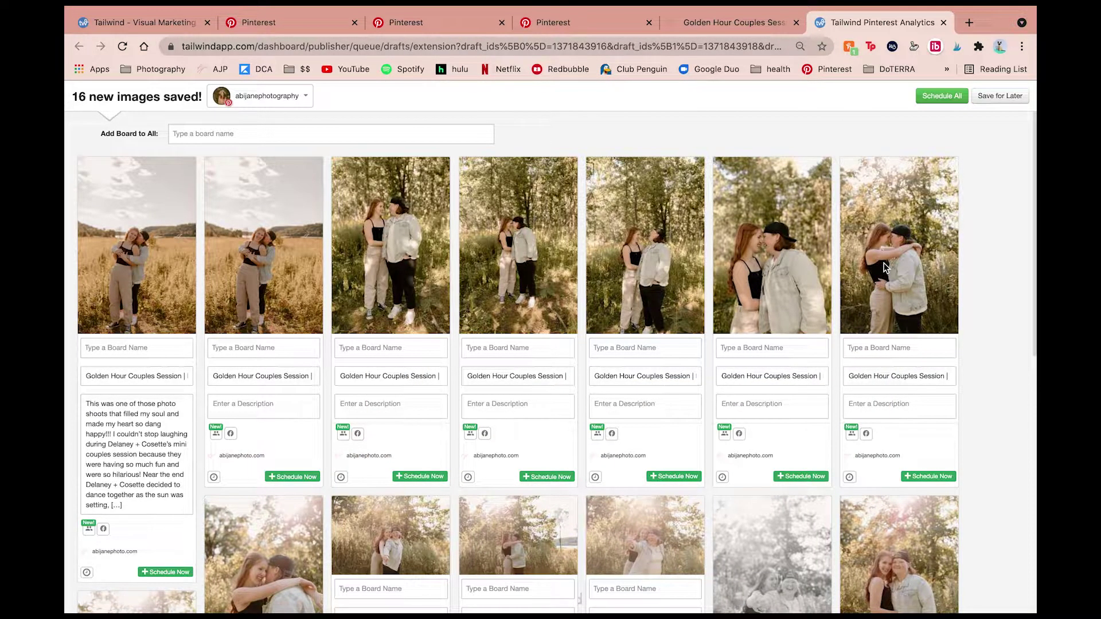
Add the Engagement Photos board to all the new image drafts at once.
{"action": "scroll", "coordinate": [987, 218], "scroll_direction": "down", "scroll_amount": 10}
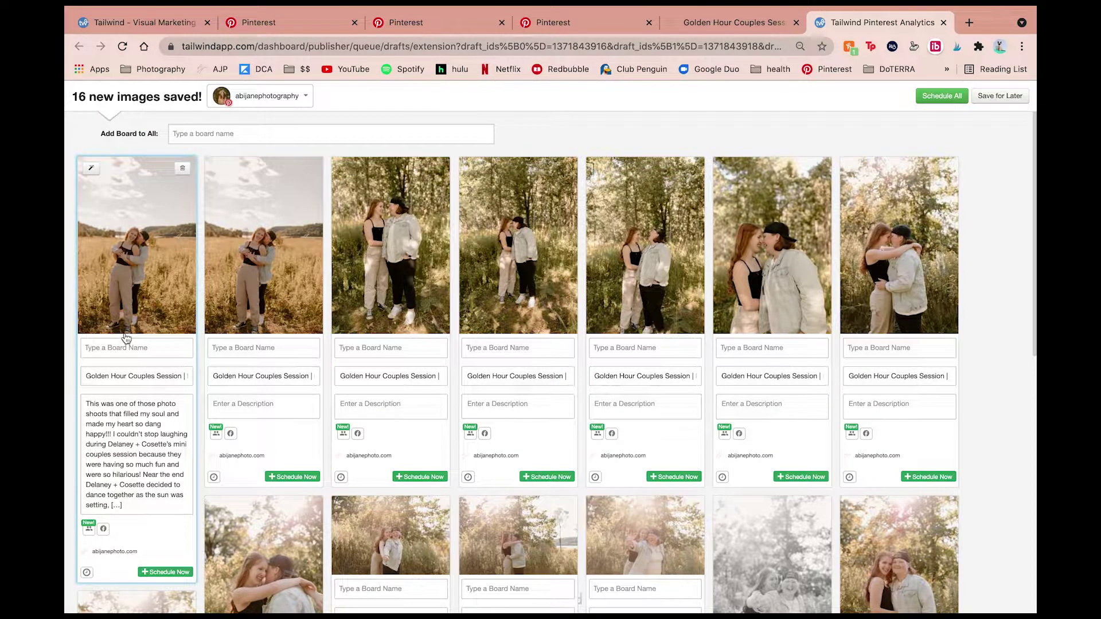
{"action": "left_click", "coordinate": [277, 133]}
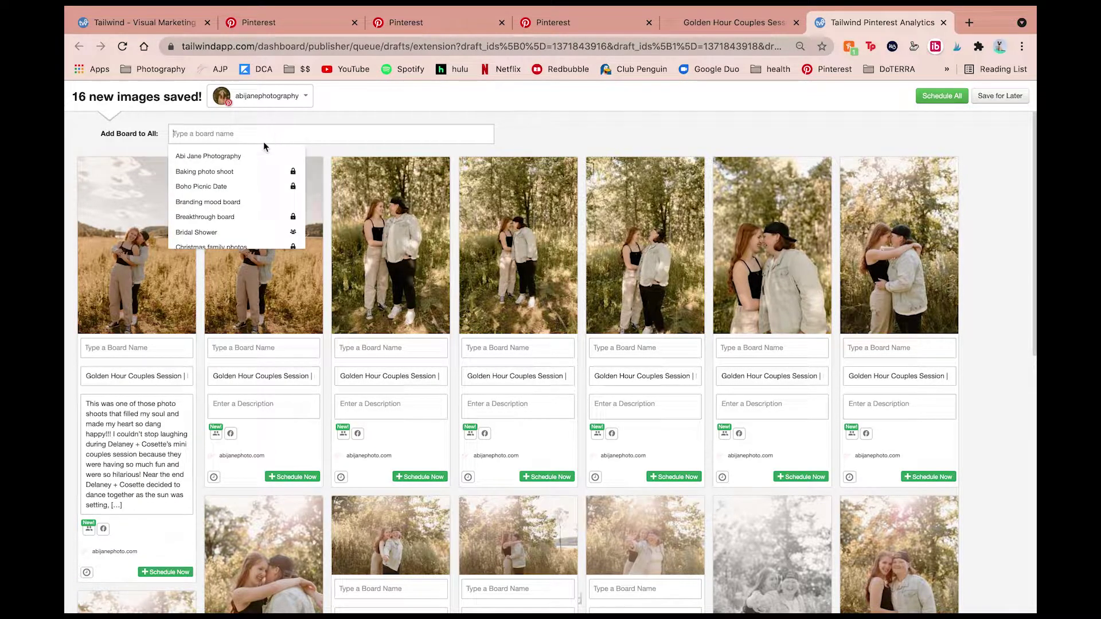
{"action": "scroll", "coordinate": [253, 192], "scroll_direction": "down", "scroll_amount": 4}
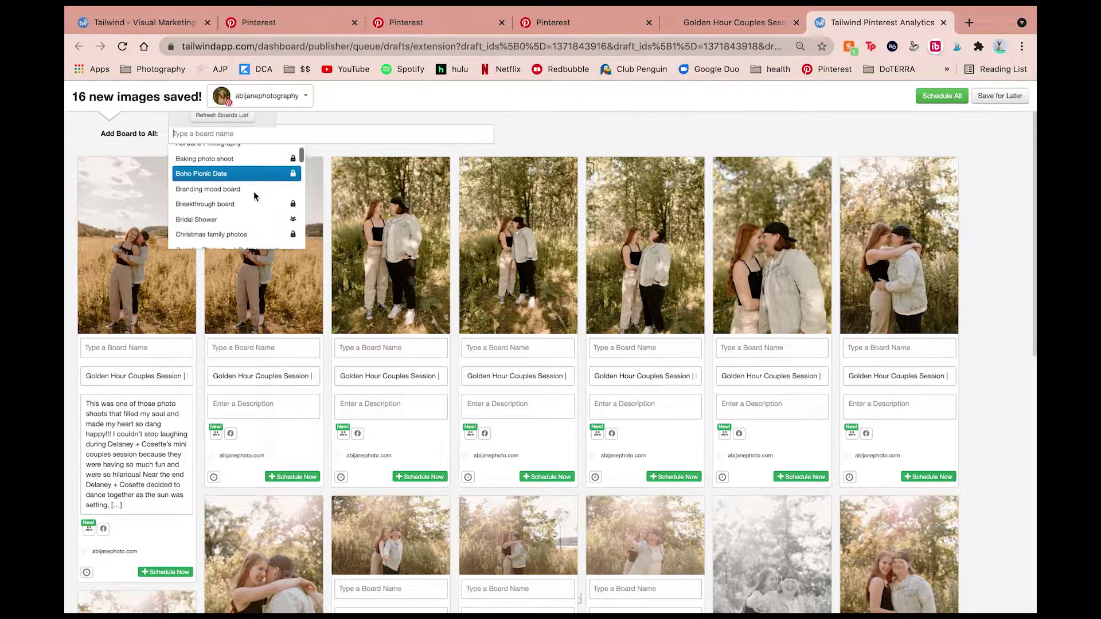
{"action": "scroll", "coordinate": [253, 192], "scroll_direction": "down", "scroll_amount": 3}
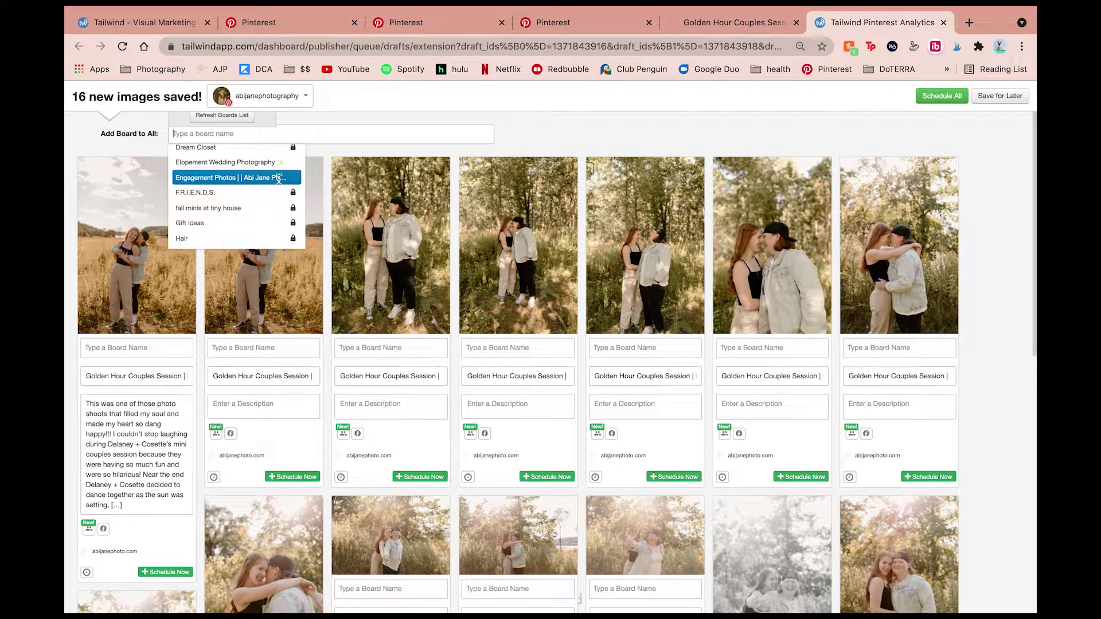
{"action": "left_click", "coordinate": [285, 179]}
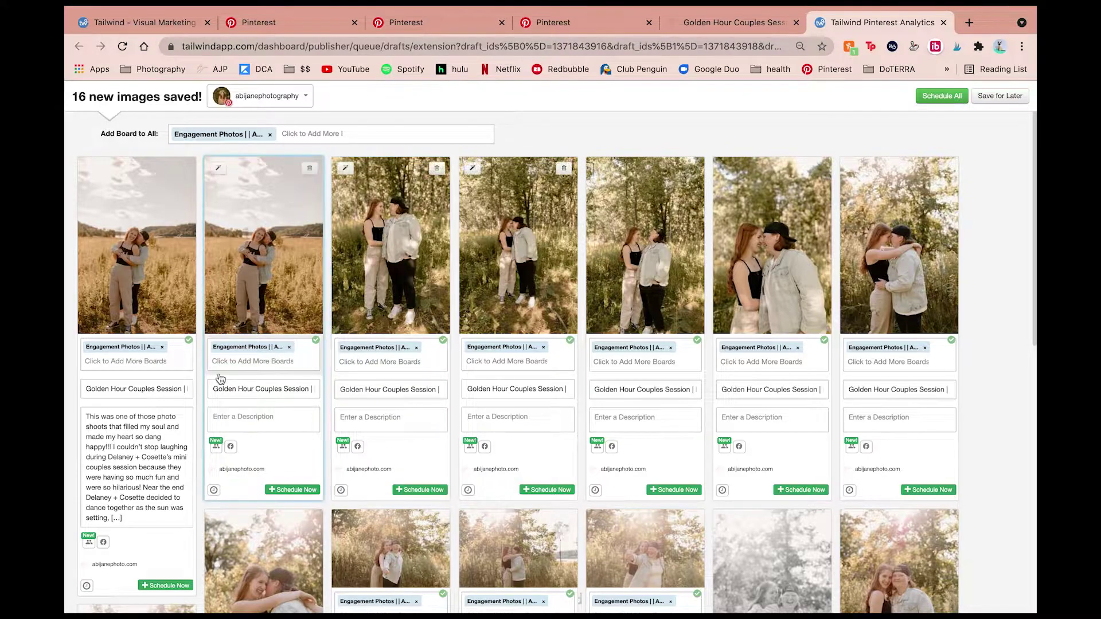
Add the Couples Photoshoot board as a second board on the pin beside the black-and-white photo.
{"action": "scroll", "coordinate": [255, 252], "scroll_direction": "down", "scroll_amount": 1}
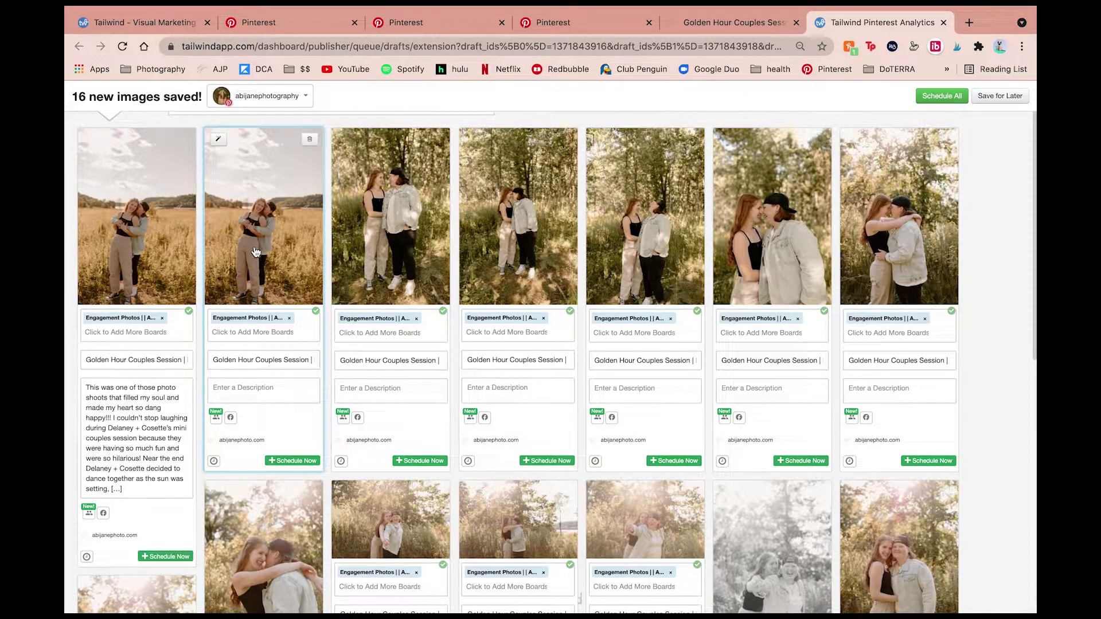
{"action": "scroll", "coordinate": [256, 252], "scroll_direction": "down", "scroll_amount": 5}
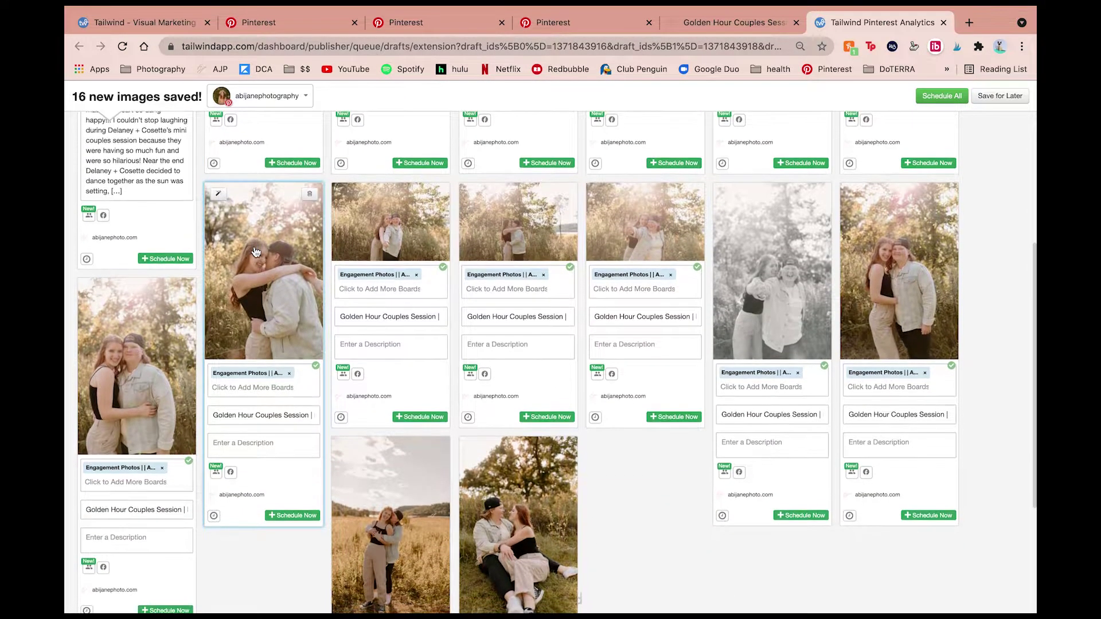
{"action": "scroll", "coordinate": [255, 252], "scroll_direction": "down", "scroll_amount": 1}
{"action": "left_click", "coordinate": [886, 374]}
{"action": "type", "text": "cp"}
{"action": "key", "text": "BackSpace"}
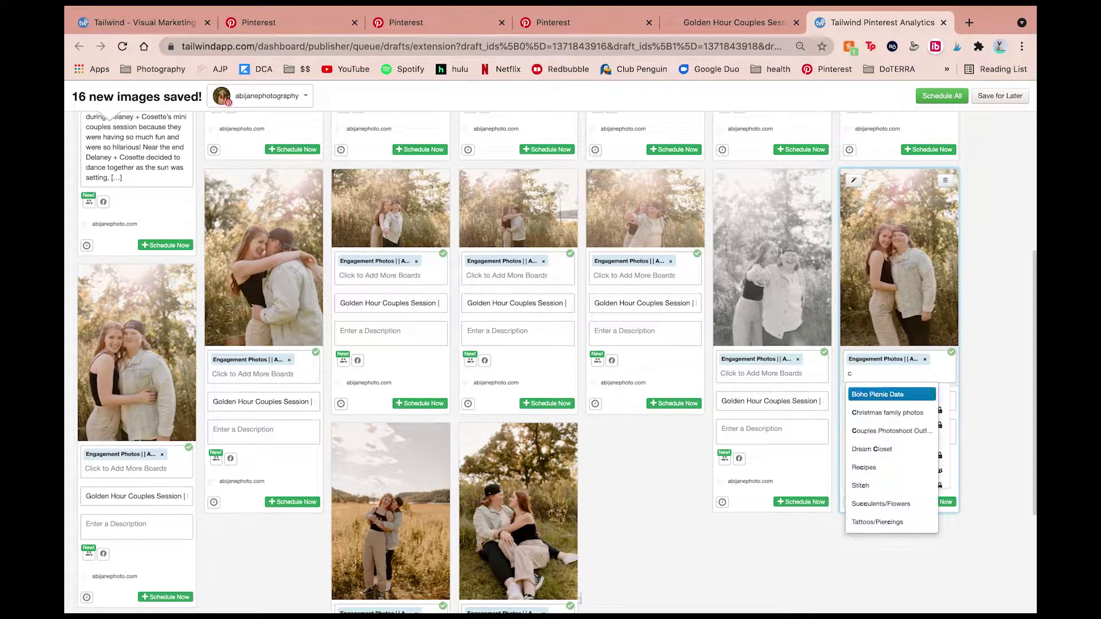
{"action": "type", "text": "oupl"}
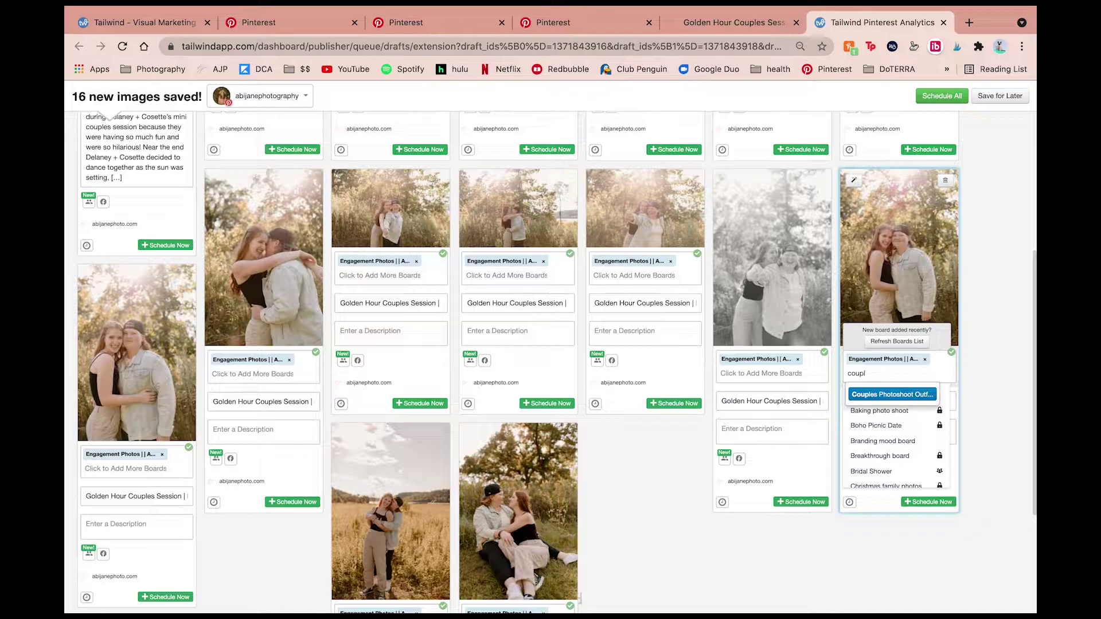
{"action": "key", "text": "Return"}
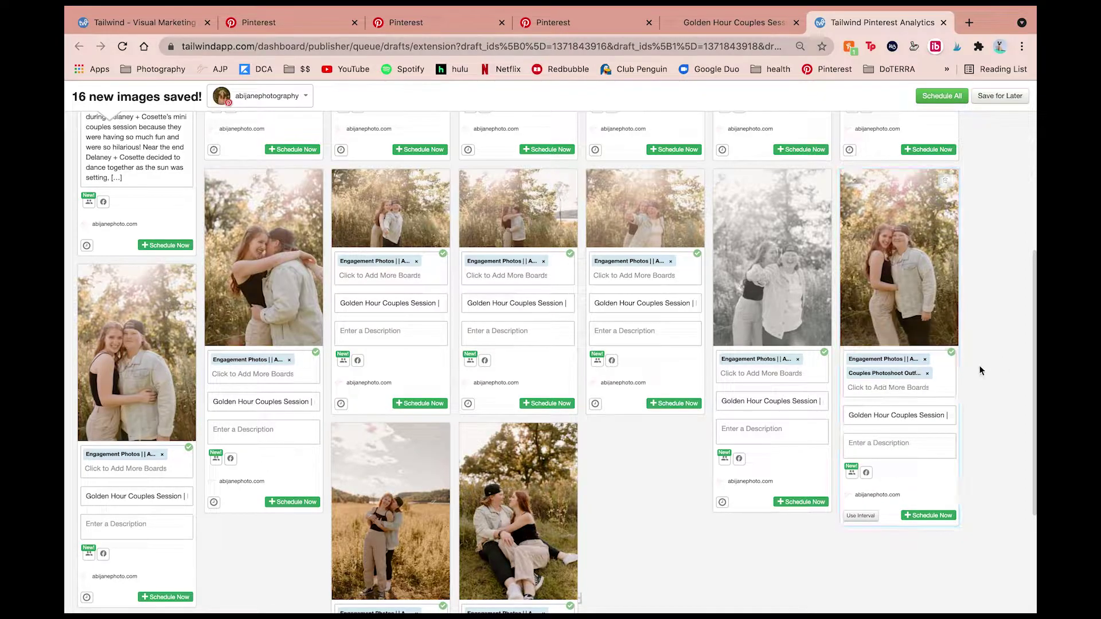
Delete the prefilled description text of the first pin.
{"action": "scroll", "coordinate": [634, 330], "scroll_direction": "down", "scroll_amount": 3}
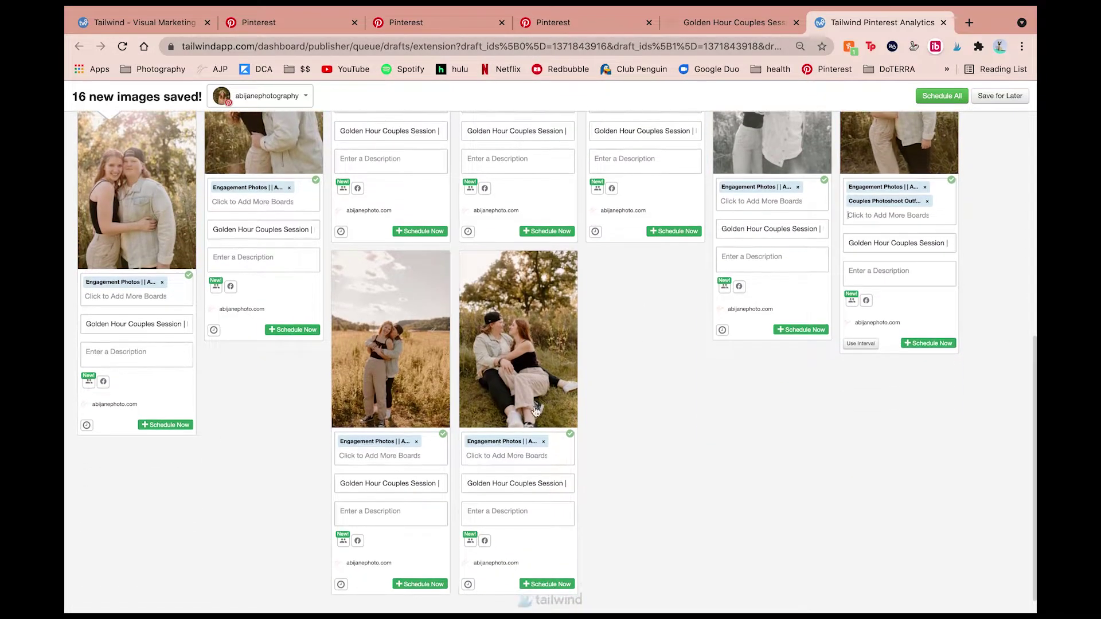
{"action": "scroll", "coordinate": [425, 516], "scroll_direction": "up", "scroll_amount": 5}
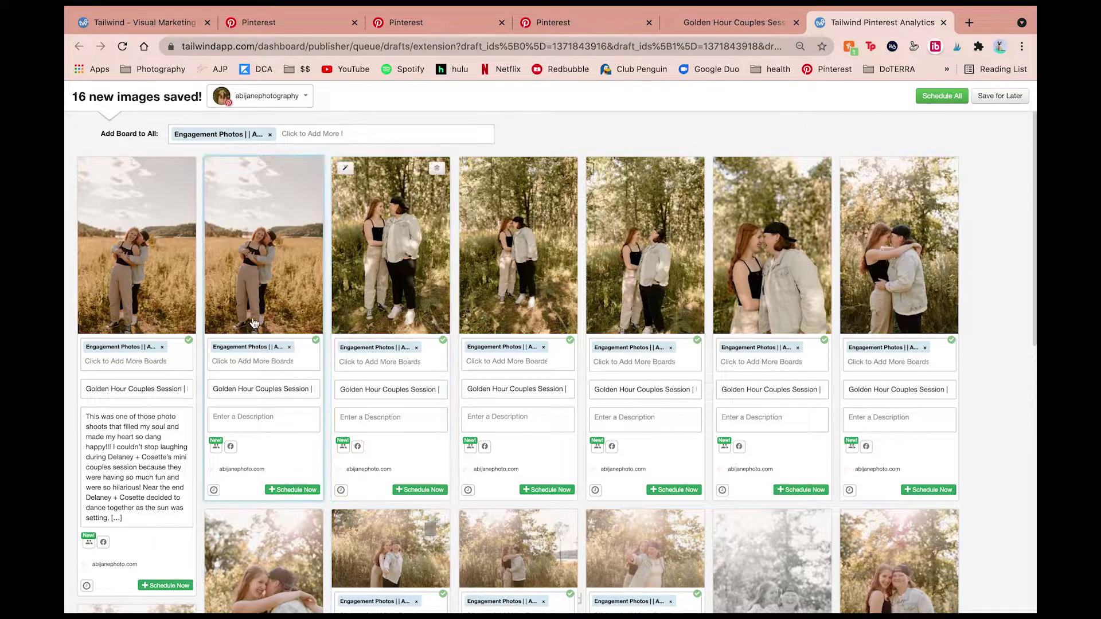
{"action": "scroll", "coordinate": [161, 281], "scroll_direction": "down", "scroll_amount": 1}
{"action": "triple_click", "coordinate": [138, 459]}
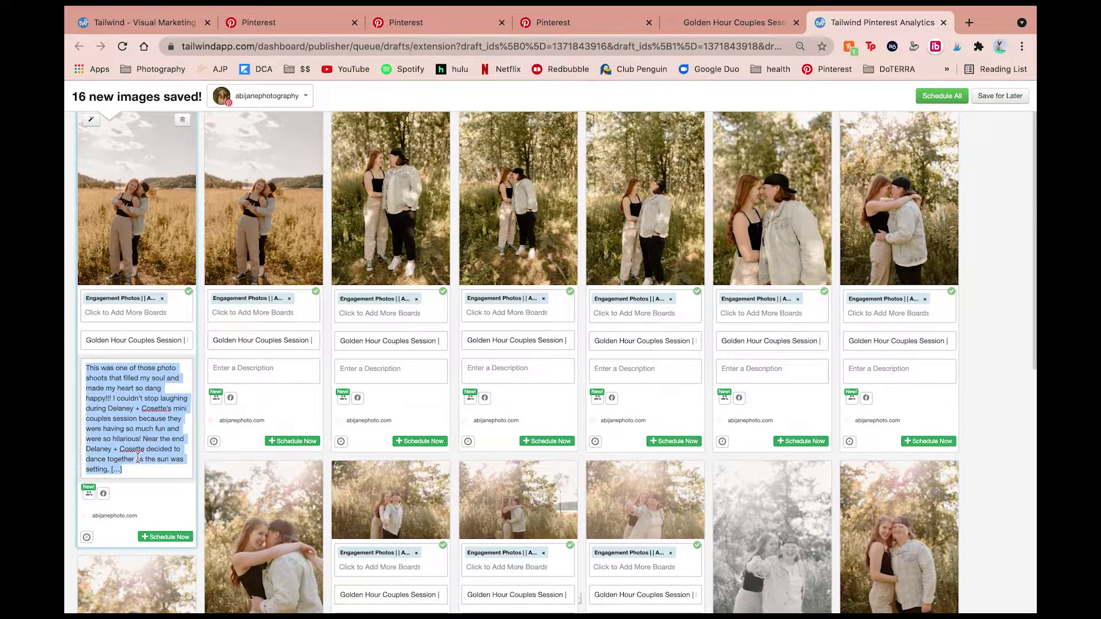
{"action": "key", "text": "BackSpace"}
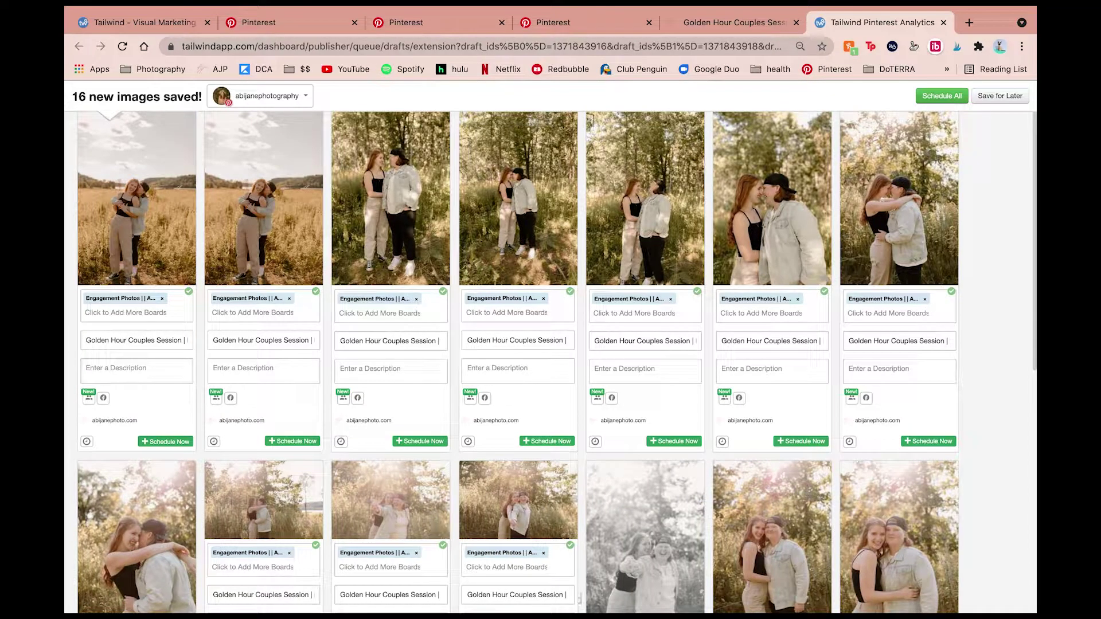
Select and copy the prefilled title of the first pin draft through to its end.
{"action": "left_click", "coordinate": [93, 340]}
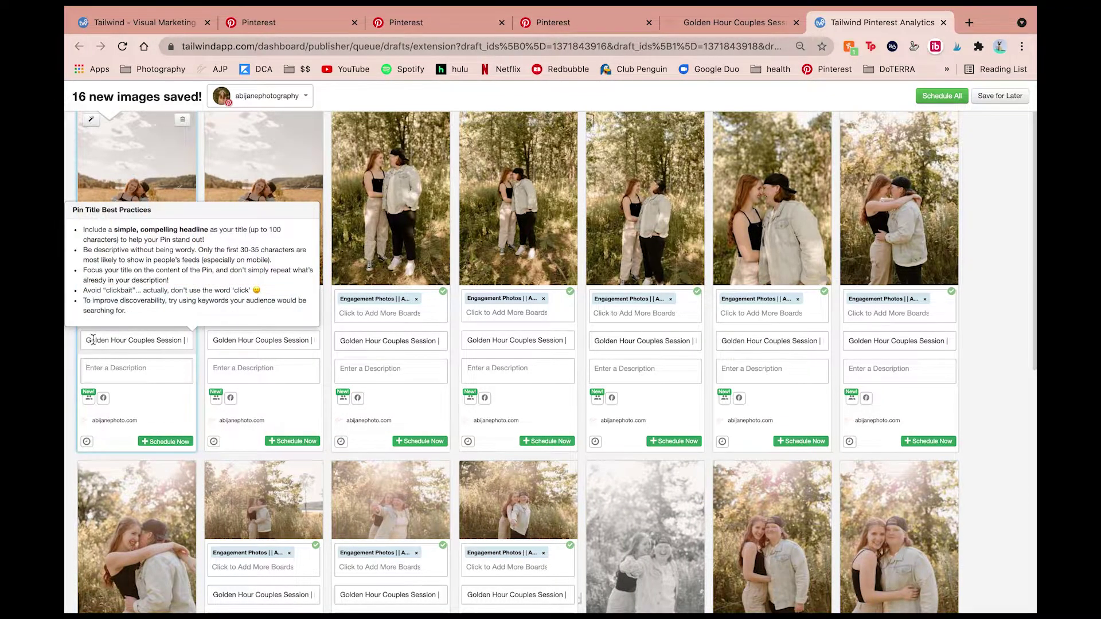
{"action": "left_click_drag", "start_coordinate": [91, 339], "coordinate": [190, 341]}
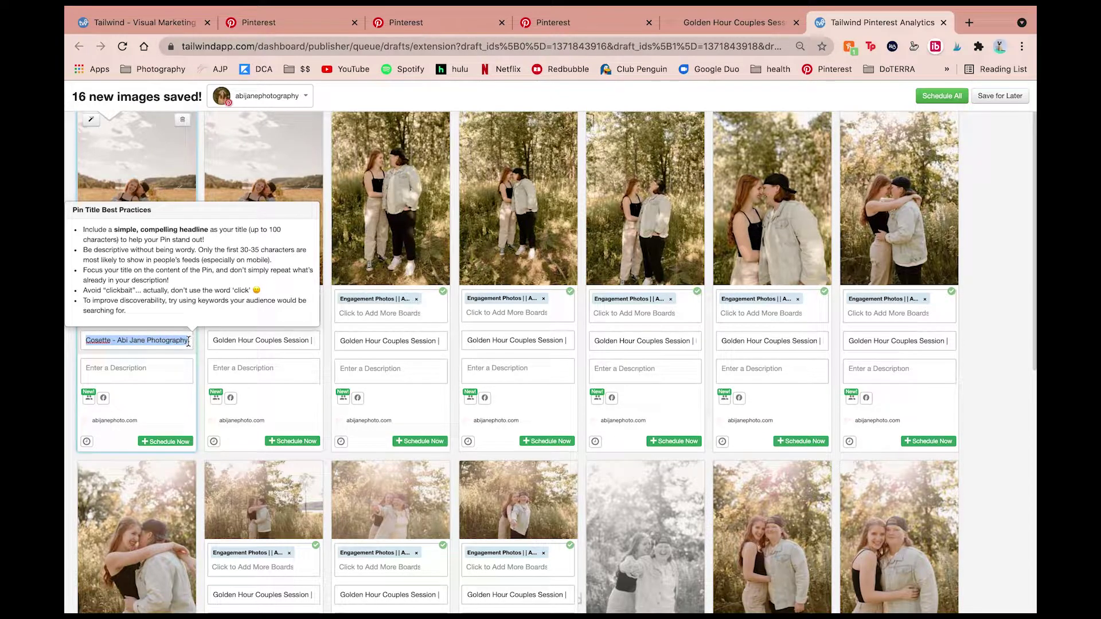
{"action": "key", "text": "ctrl+c"}
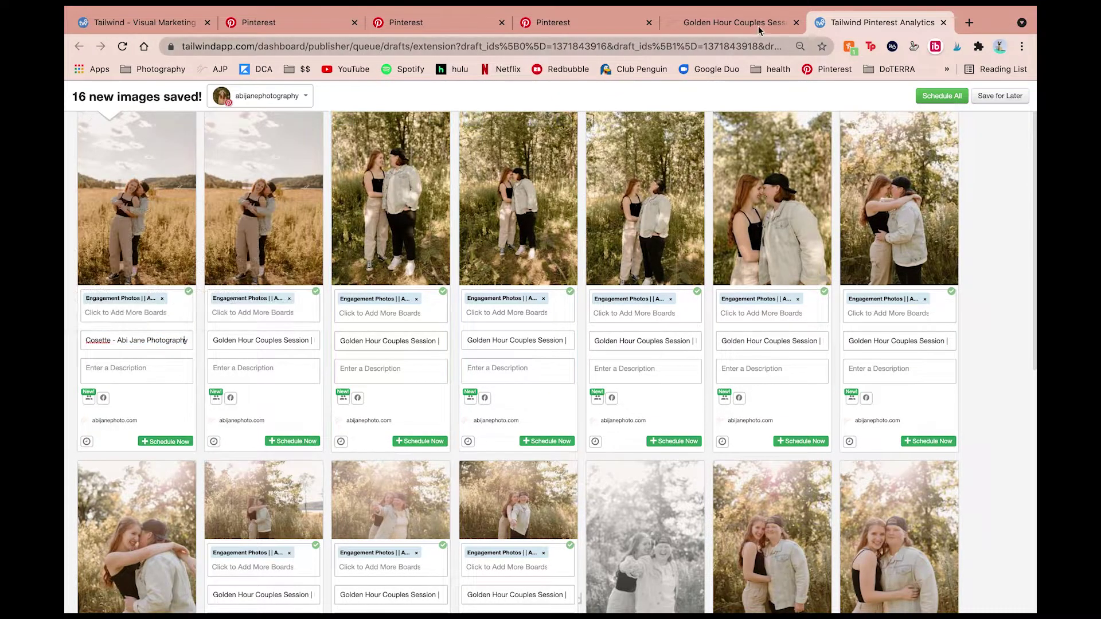
Check the heading at the start of the golden hour couples blog post, and return to the Tailwind drafts.
{"action": "left_click", "coordinate": [733, 23]}
{"action": "scroll", "coordinate": [663, 465], "scroll_direction": "down", "scroll_amount": 20}
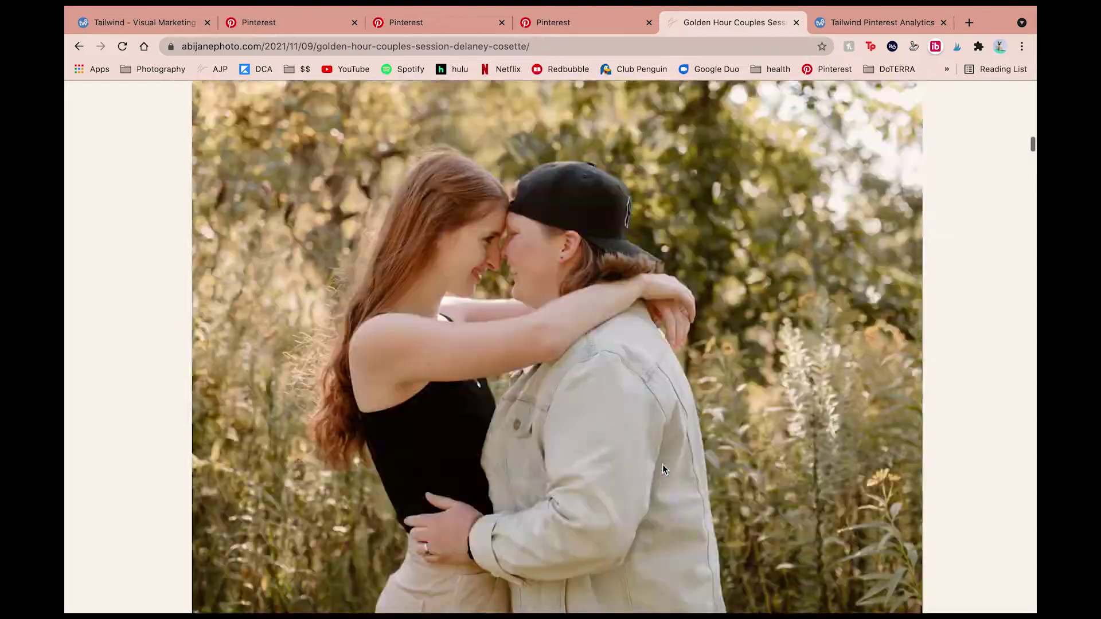
{"action": "scroll", "coordinate": [662, 469], "scroll_direction": "up", "scroll_amount": 15}
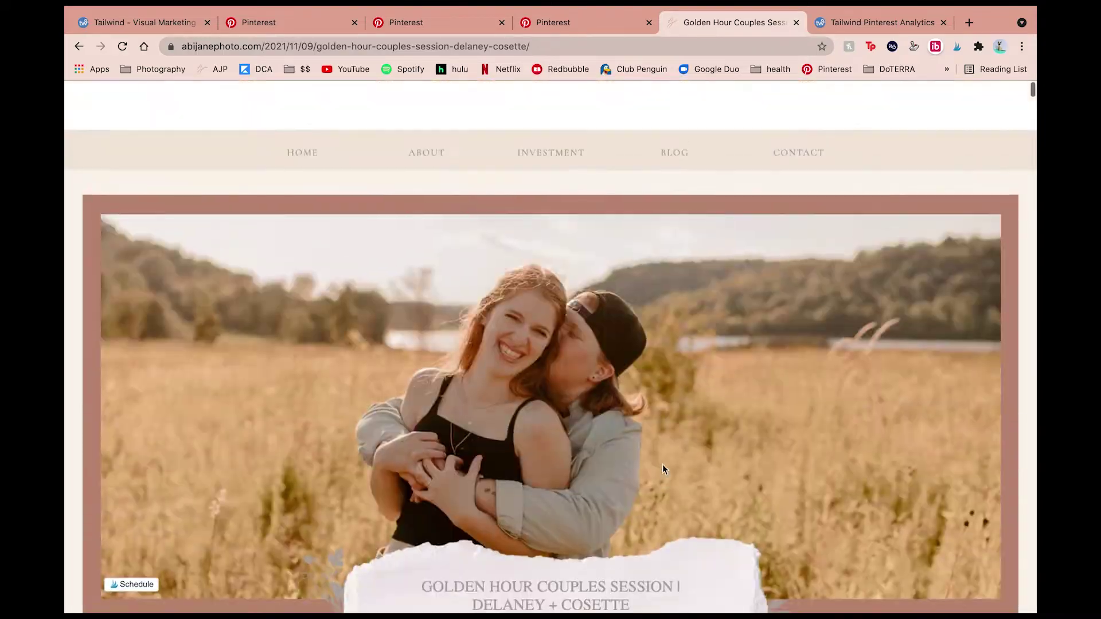
{"action": "scroll", "coordinate": [663, 469], "scroll_direction": "down", "scroll_amount": 3}
{"action": "scroll", "coordinate": [662, 469], "scroll_direction": "down", "scroll_amount": 2}
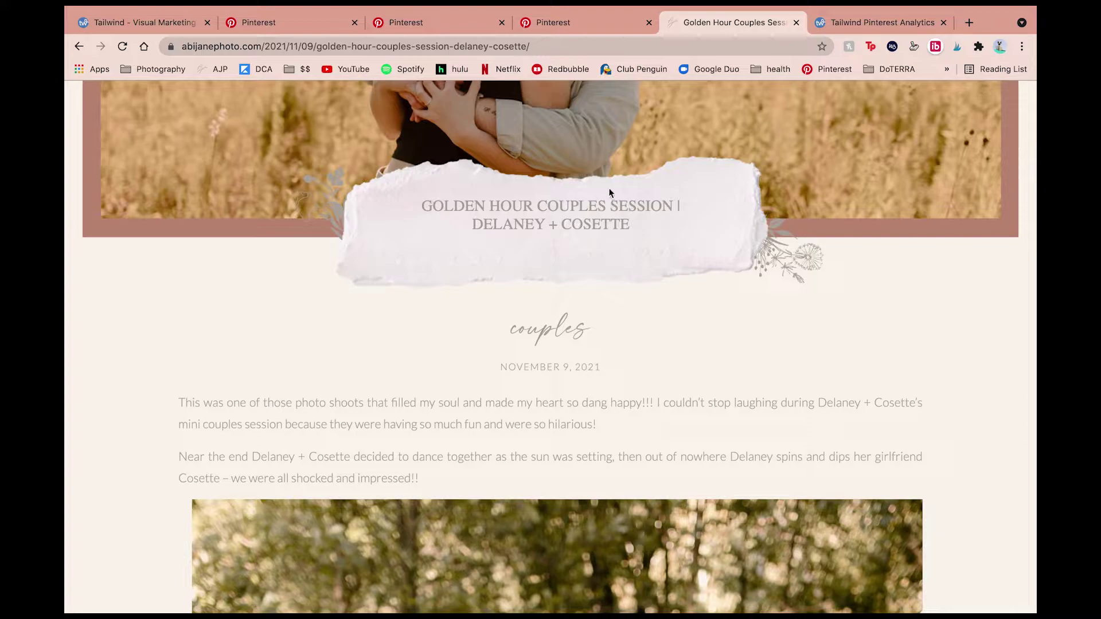
{"action": "left_click", "coordinate": [864, 19]}
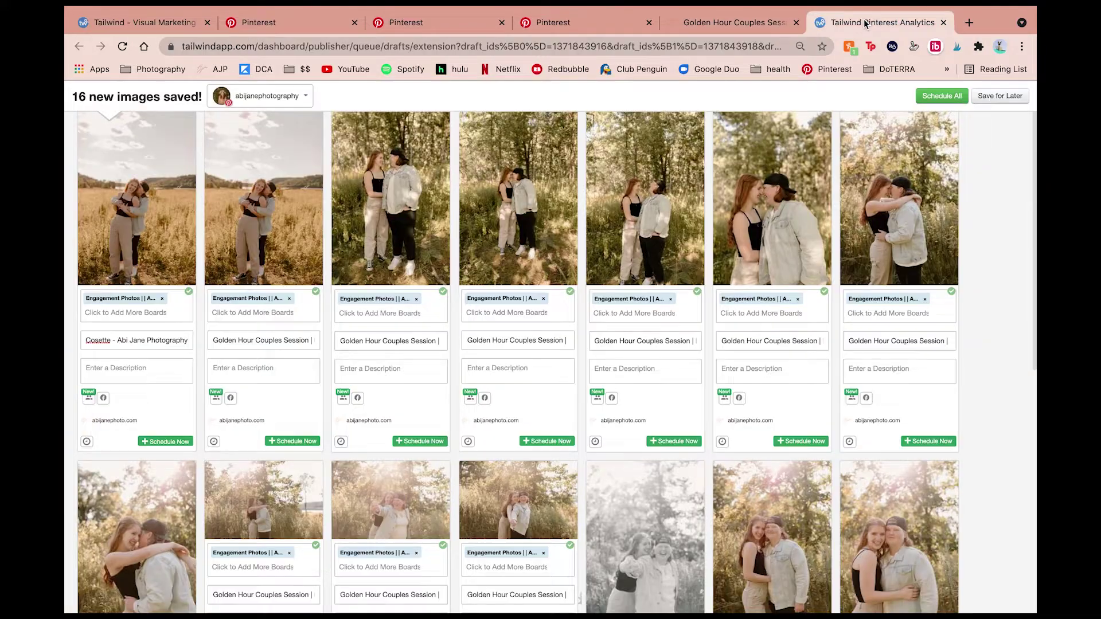
Compare the published North Shore engagement pin's title with the fourth draft's title and the blog post heading.
{"action": "left_click", "coordinate": [551, 22]}
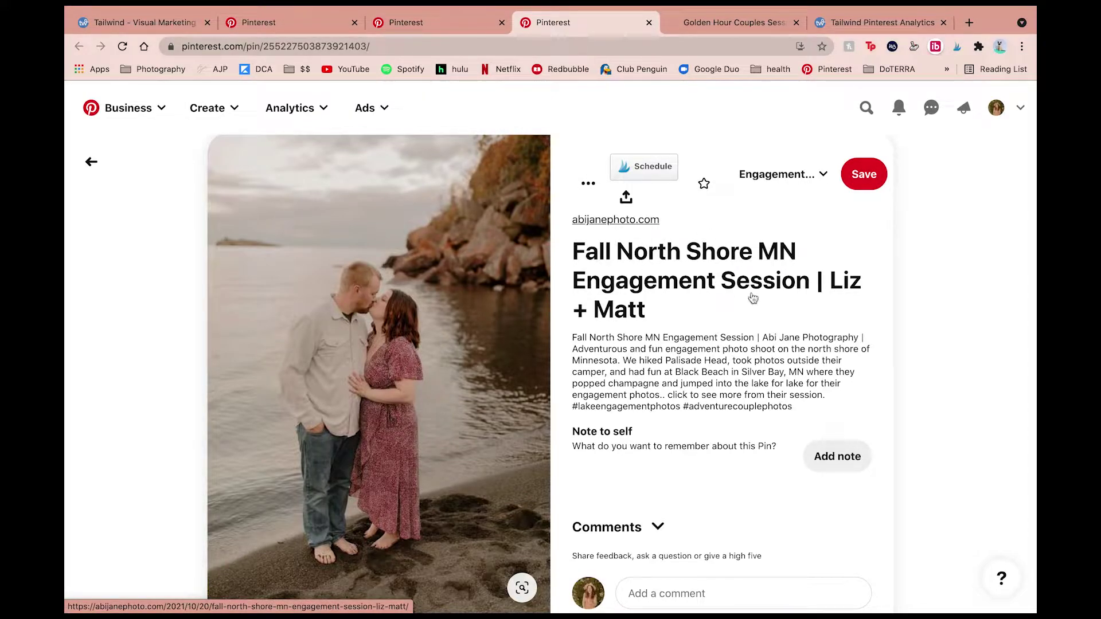
{"action": "left_click", "coordinate": [867, 22]}
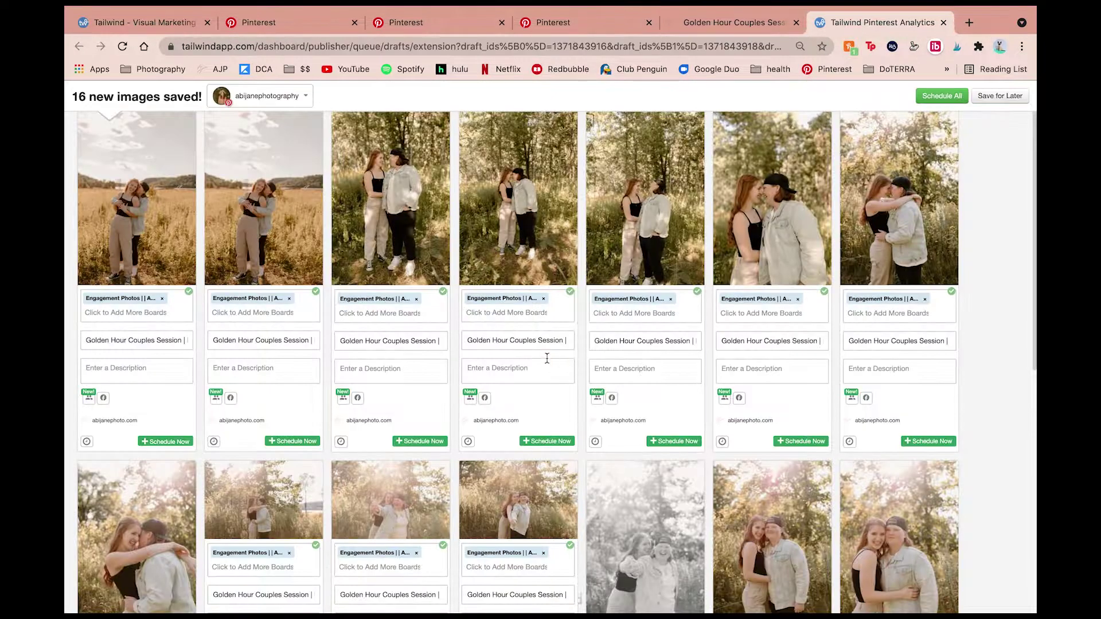
{"action": "left_click", "coordinate": [531, 343]}
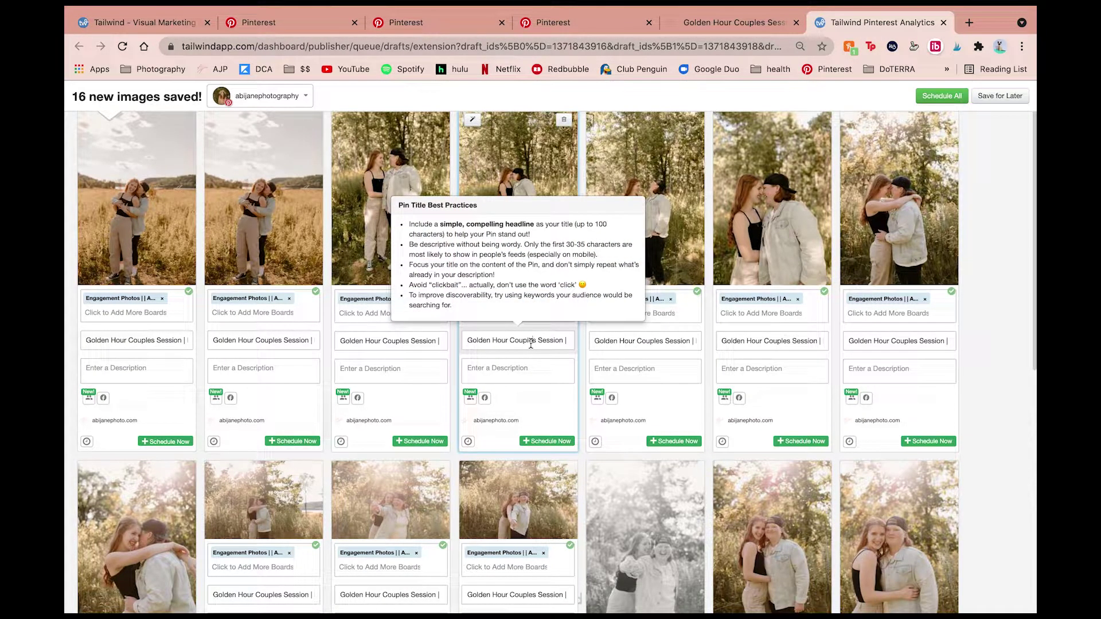
{"action": "left_click", "coordinate": [738, 21]}
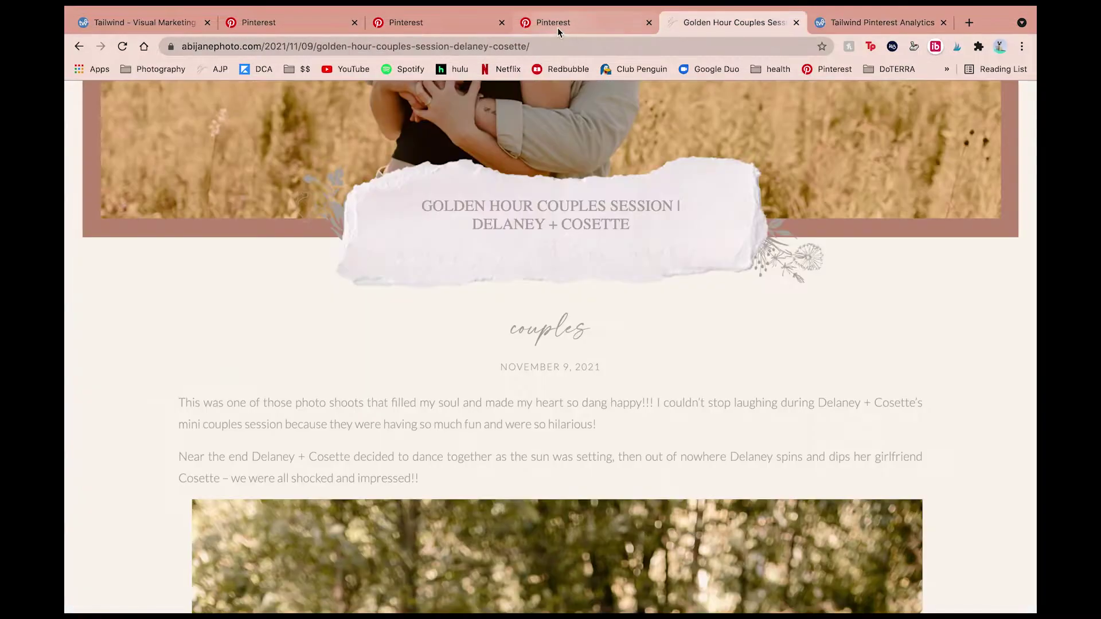
Examine the published North Shore engagement pin's description as a model, including its opening phrase, business name, session details and hashtags.
{"action": "left_click", "coordinate": [559, 26]}
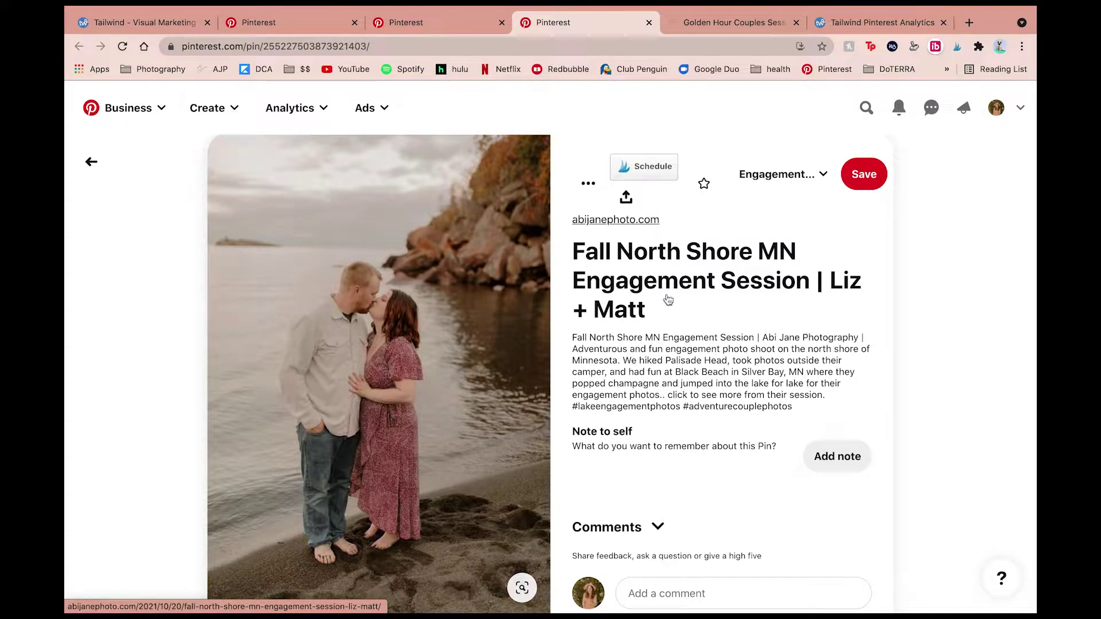
{"action": "left_click_drag", "start_coordinate": [571, 340], "coordinate": [811, 412]}
{"action": "left_click", "coordinate": [802, 402]}
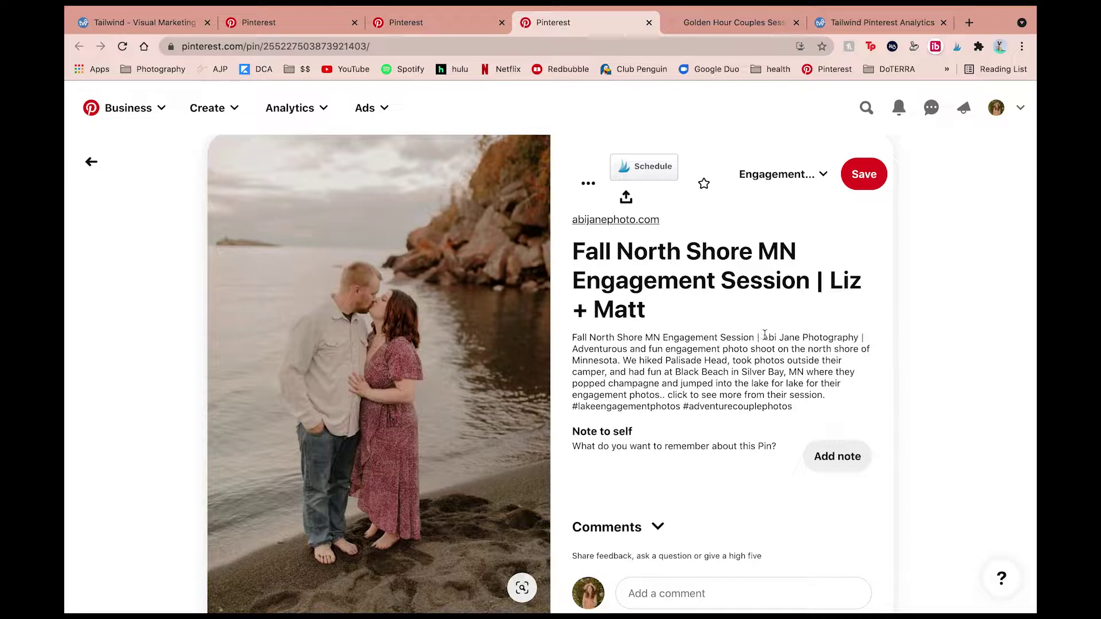
{"action": "left_click_drag", "start_coordinate": [765, 335], "coordinate": [859, 334]}
{"action": "left_click", "coordinate": [859, 333]}
{"action": "left_click_drag", "start_coordinate": [572, 339], "coordinate": [661, 360]}
{"action": "left_click", "coordinate": [696, 356]}
{"action": "scroll", "coordinate": [685, 394], "scroll_direction": "down", "scroll_amount": 1}
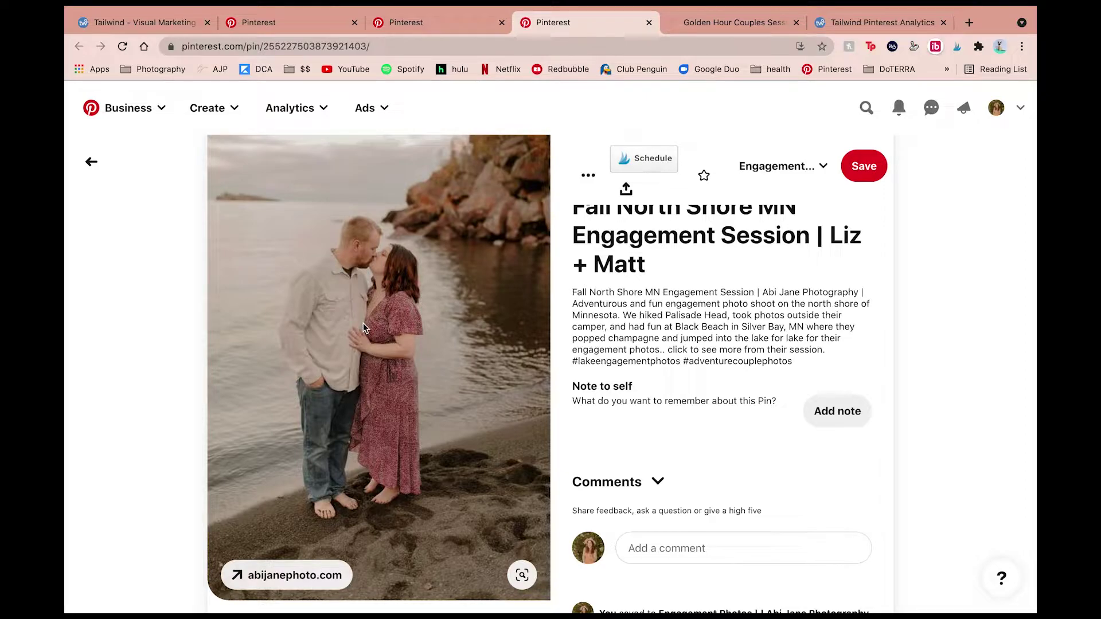
{"action": "triple_click", "coordinate": [617, 360]}
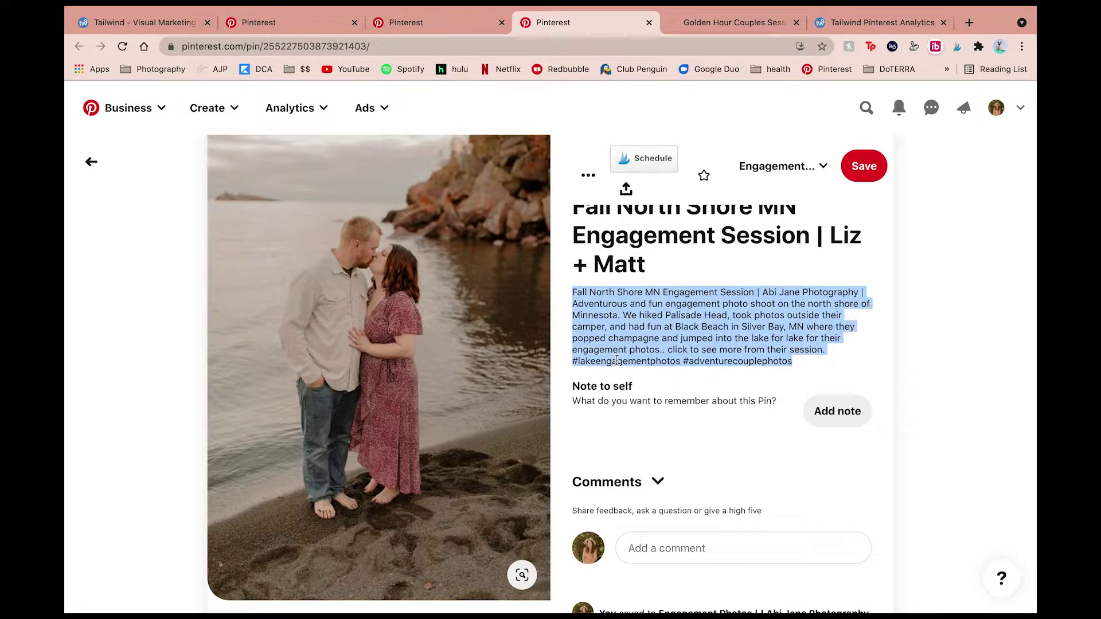
{"action": "left_click", "coordinate": [616, 360]}
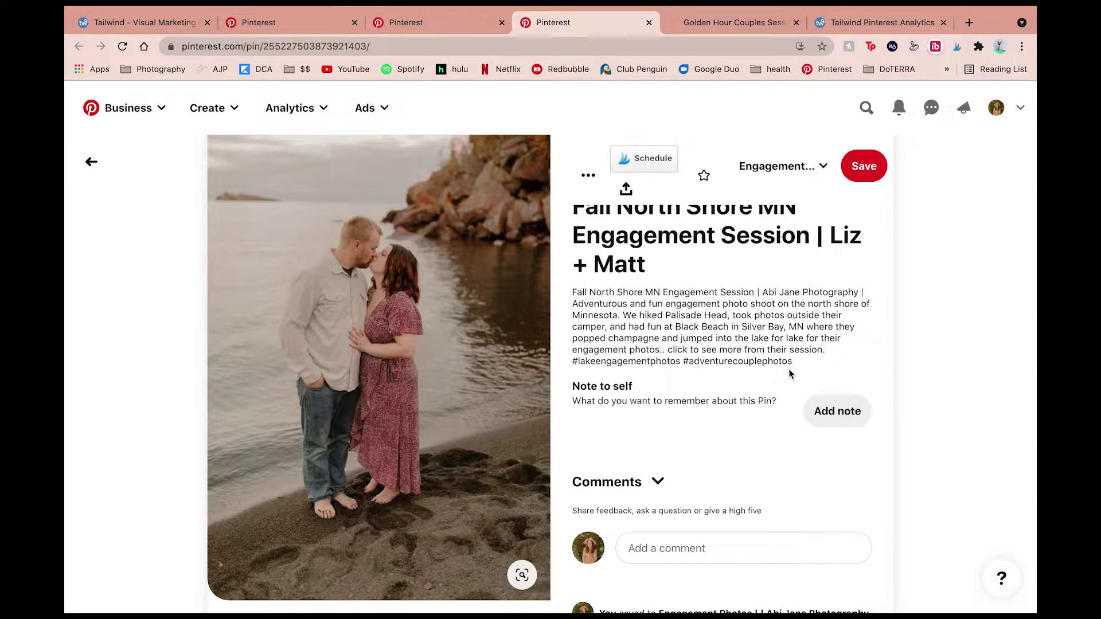